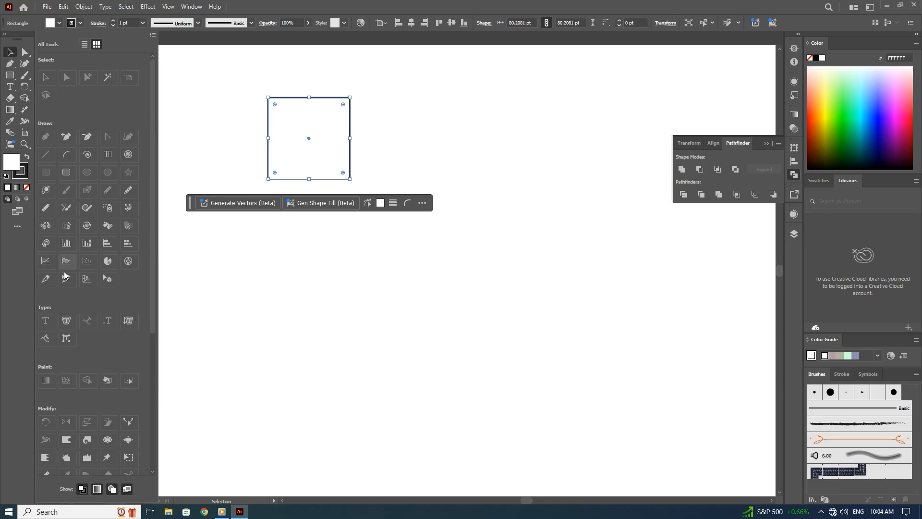
Draw a diagonal line about 35 pt wide and 48 pt high across the square's lower-right corner with the Line Segment tool.
{"action": "scroll", "coordinate": [68, 299], "scroll_direction": "down", "scroll_amount": 3}
{"action": "scroll", "coordinate": [68, 300], "scroll_direction": "up", "scroll_amount": 3}
{"action": "left_click", "coordinate": [10, 77]}
{"action": "left_click", "coordinate": [17, 226]}
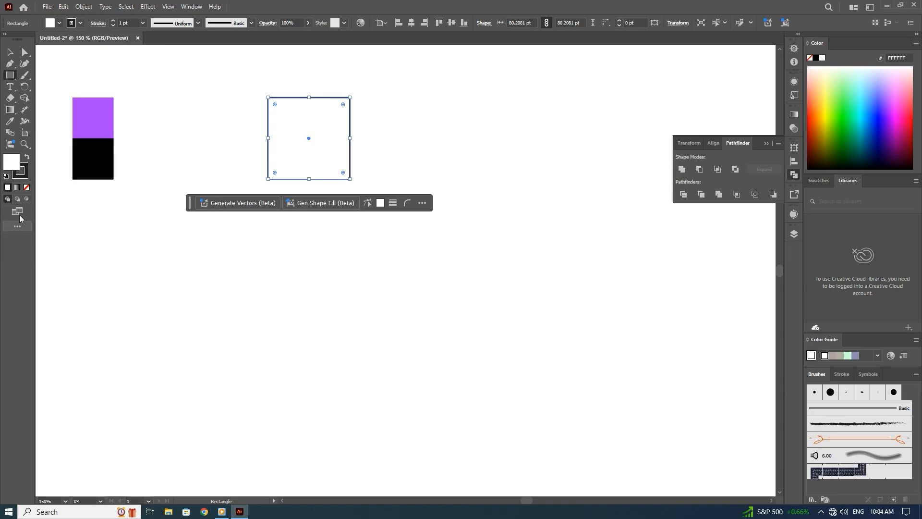
{"action": "right_click", "coordinate": [11, 75]}
{"action": "left_click", "coordinate": [51, 120]}
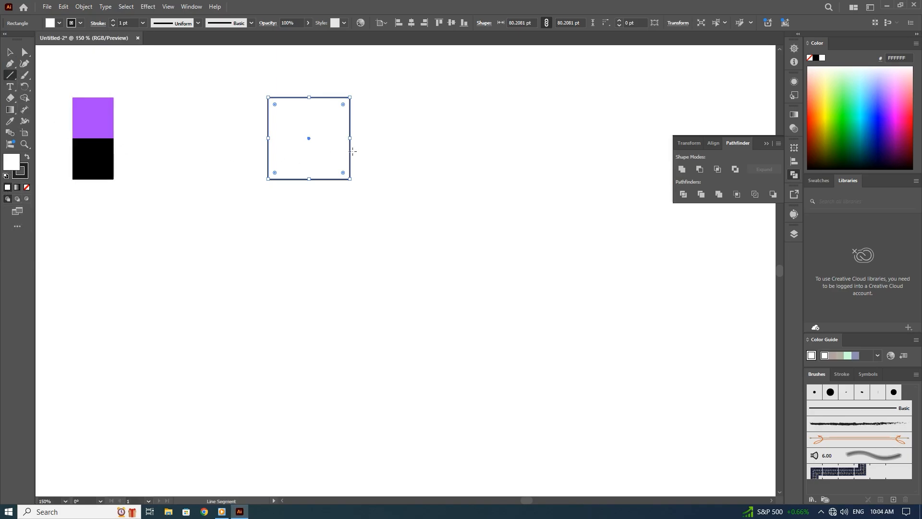
{"action": "left_click_drag", "start_coordinate": [356, 151], "coordinate": [321, 200]}
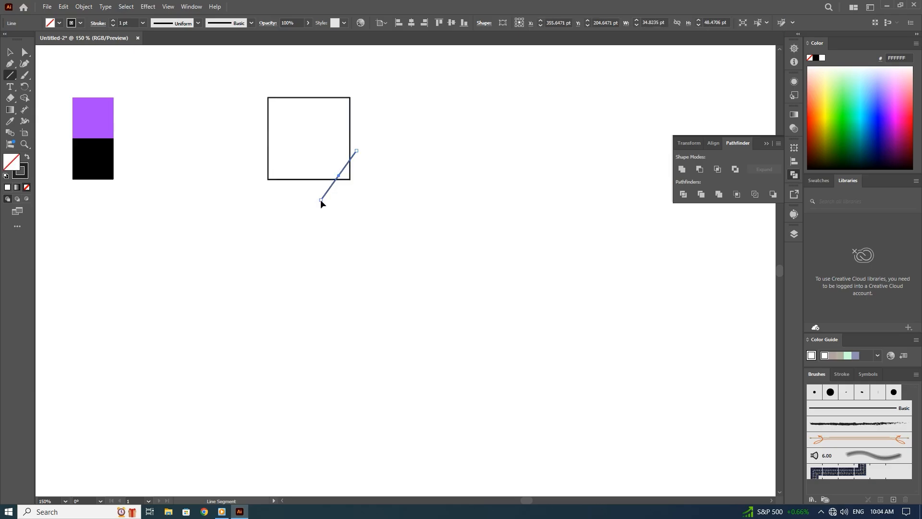
Move the diagonal line slightly up and right, centring it at about X 359 pt, Y 197 pt.
{"action": "key", "text": "b"}
{"action": "left_click", "coordinate": [10, 52]}
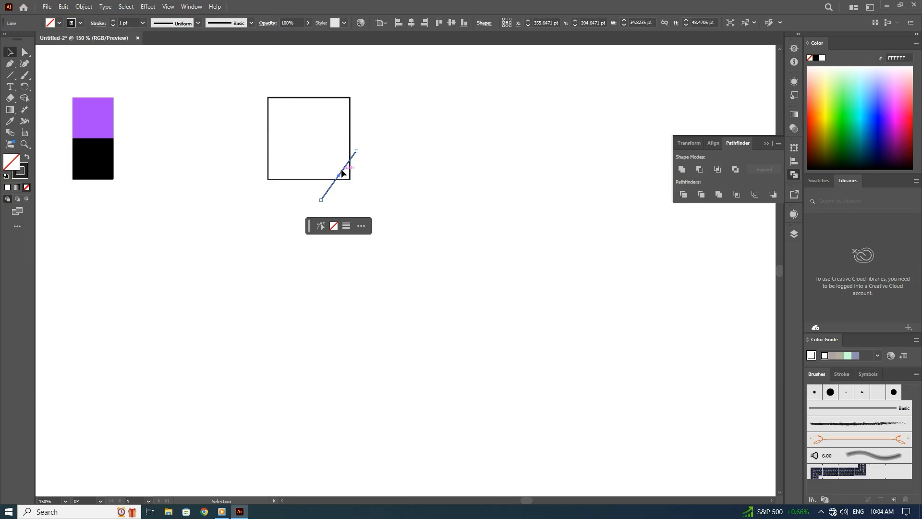
{"action": "left_click_drag", "start_coordinate": [342, 171], "coordinate": [347, 166]}
Add three anchor points to the square's bottom edge and pull the middle one down to form a speech-bubble tail.
{"action": "left_click", "coordinate": [13, 71]}
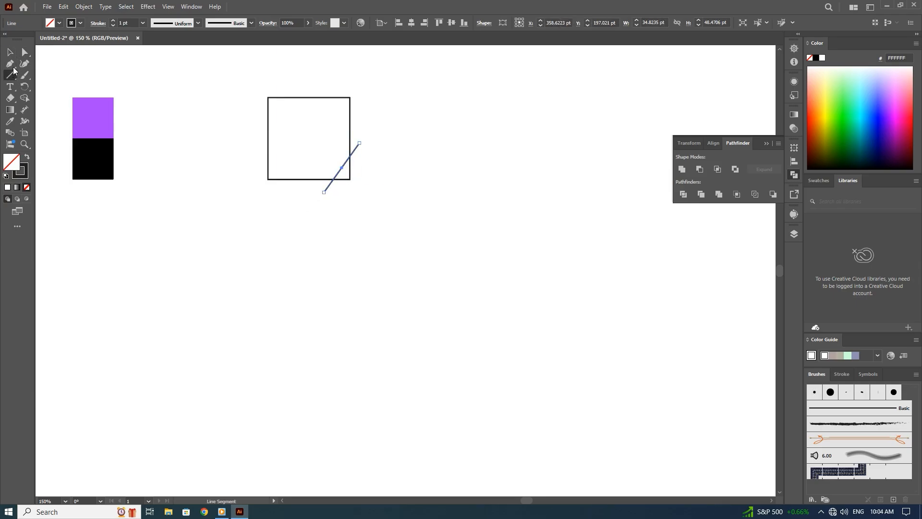
{"action": "left_click", "coordinate": [13, 68]}
{"action": "left_click", "coordinate": [10, 52]}
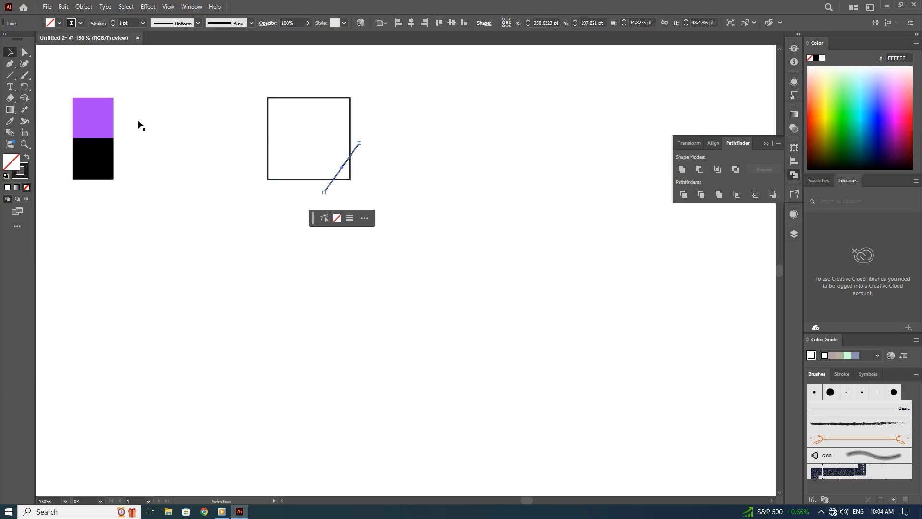
{"action": "left_click", "coordinate": [286, 162]}
{"action": "left_click", "coordinate": [7, 67]}
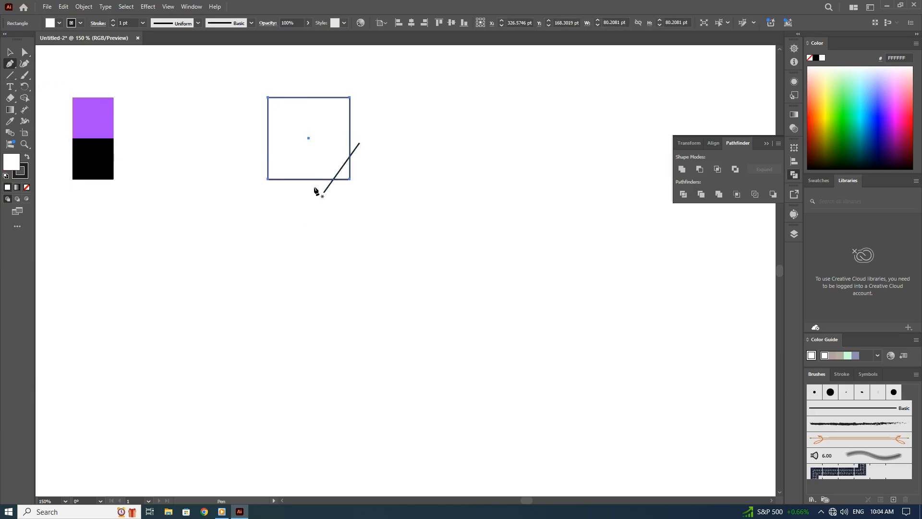
{"action": "left_click", "coordinate": [292, 179]}
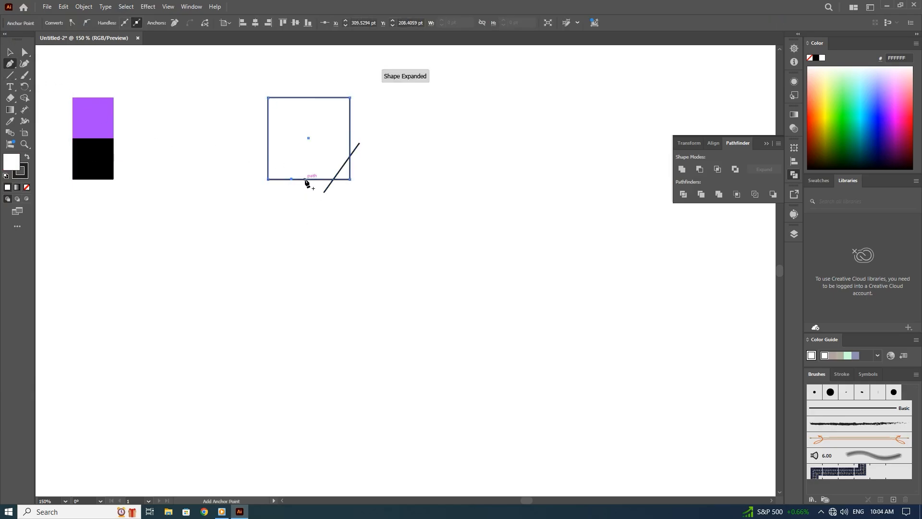
{"action": "key", "text": "v"}
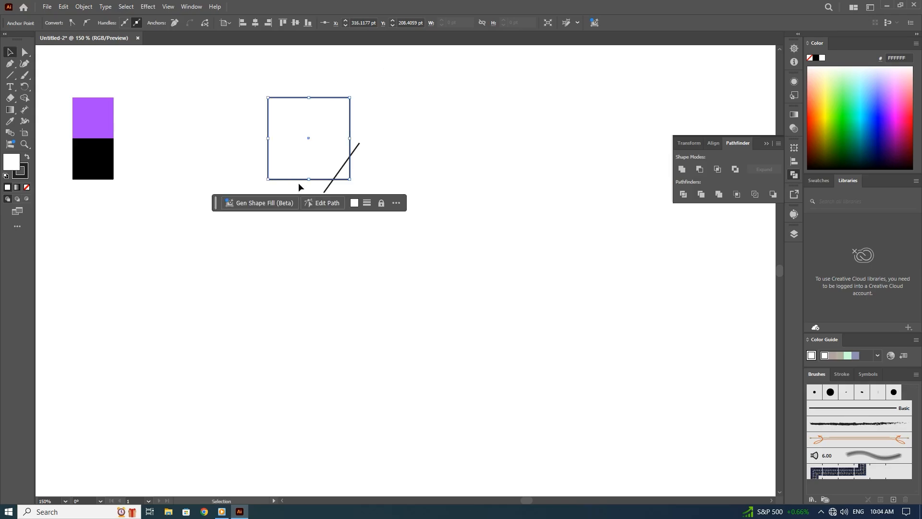
{"action": "key", "text": "a"}
{"action": "left_click", "coordinate": [298, 180]}
{"action": "left_click_drag", "start_coordinate": [299, 181], "coordinate": [293, 194]}
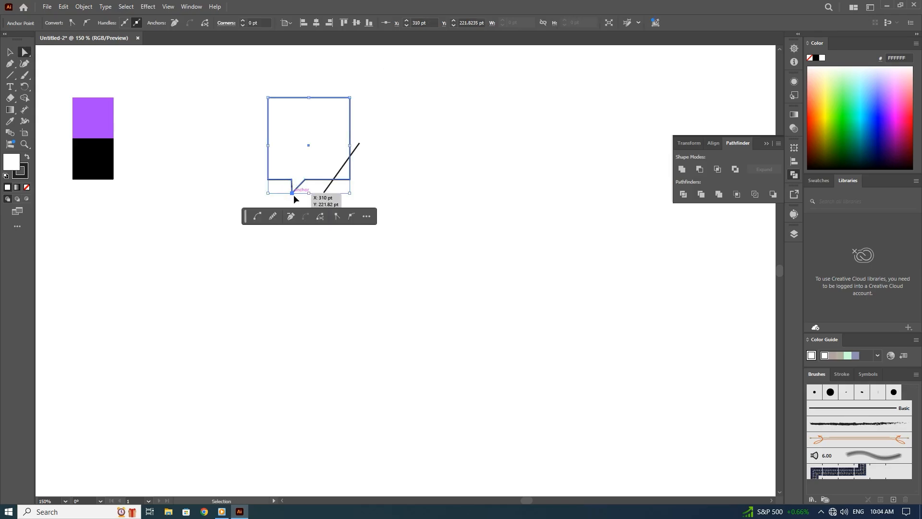
Refine the tail by moving its tip to about X 309 pt, Y 223 pt and its right base anchor to X 325.6 pt.
{"action": "key", "text": "ctrl+equal"}
{"action": "key", "text": "ctrl+equal"}
{"action": "key", "text": "ctrl+equal"}
{"action": "left_click_drag", "start_coordinate": [408, 271], "coordinate": [404, 274]}
{"action": "left_click_drag", "start_coordinate": [441, 234], "coordinate": [447, 234]}
{"action": "left_click", "coordinate": [409, 236]}
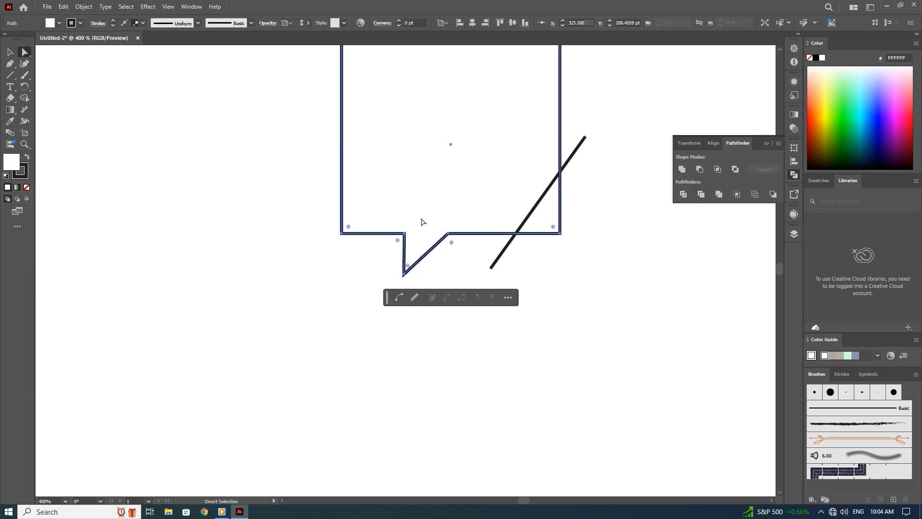
{"action": "left_click", "coordinate": [439, 265]}
{"action": "left_click", "coordinate": [404, 274]}
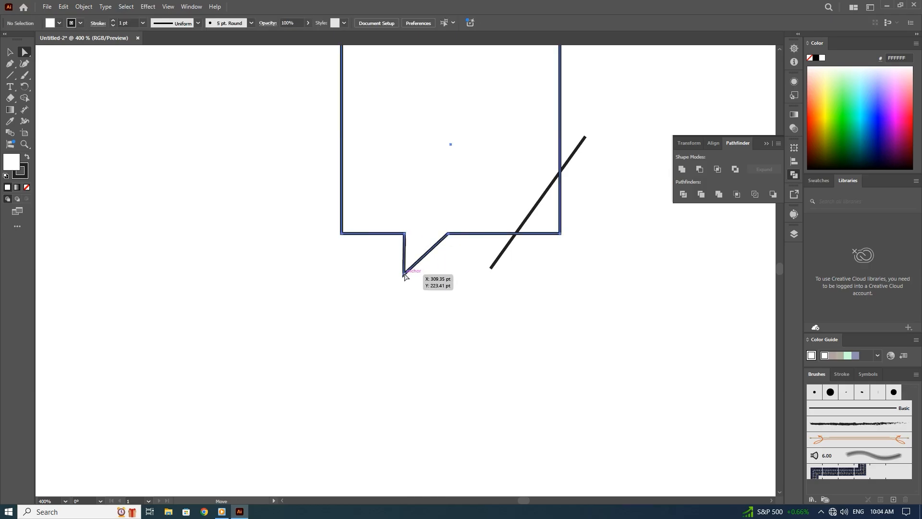
{"action": "left_click", "coordinate": [360, 282]}
{"action": "key", "text": "ctrl+minus"}
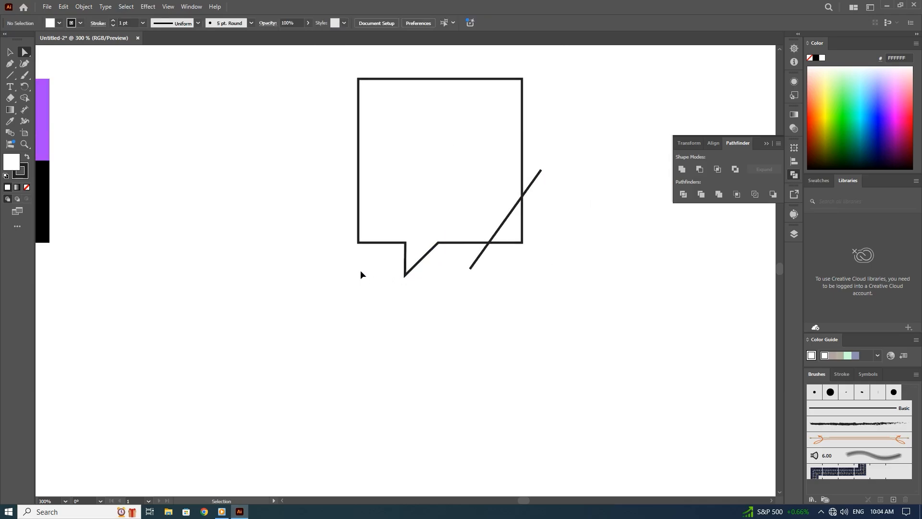
{"action": "key", "text": "ctrl+minus"}
{"action": "key", "text": "v"}
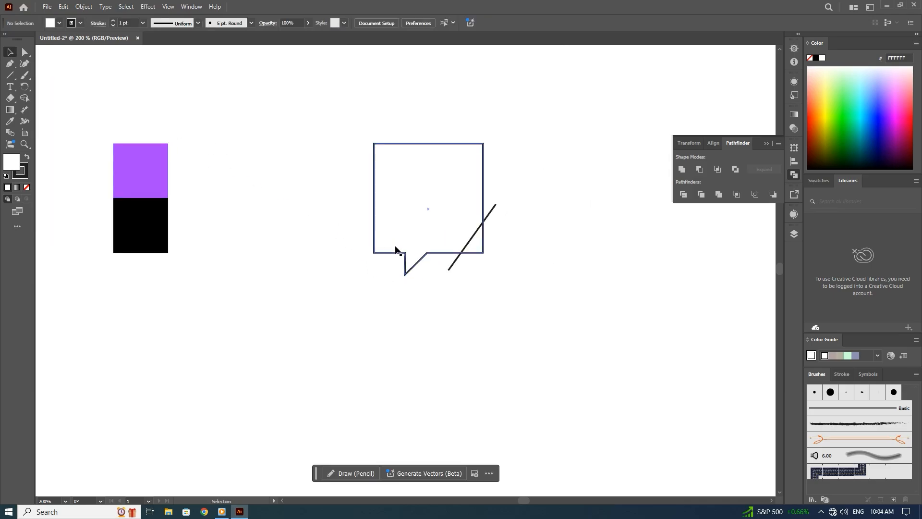
Paste a copy of the speech bubble directly behind it, with a near-black fill and no stroke.
{"action": "left_click", "coordinate": [397, 256]}
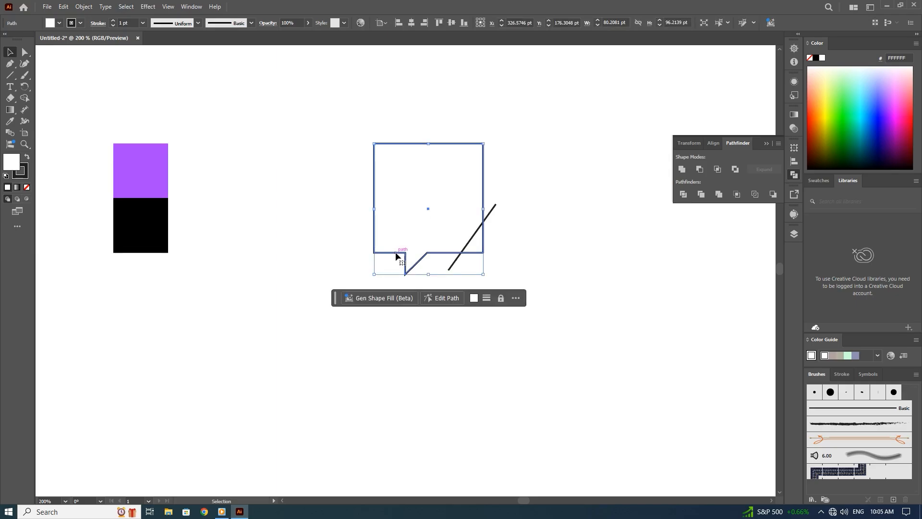
{"action": "left_click", "coordinate": [61, 7]}
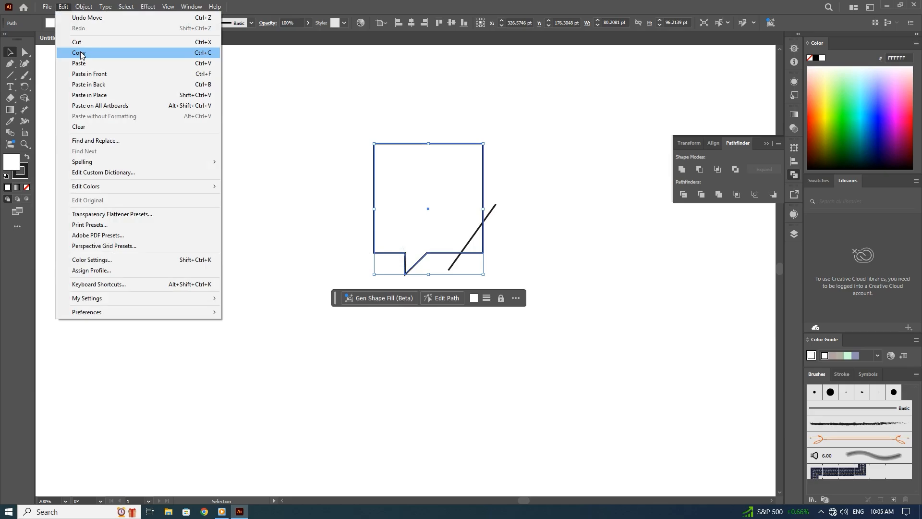
{"action": "left_click", "coordinate": [79, 52]}
{"action": "left_click", "coordinate": [63, 6]}
{"action": "left_click", "coordinate": [109, 84]}
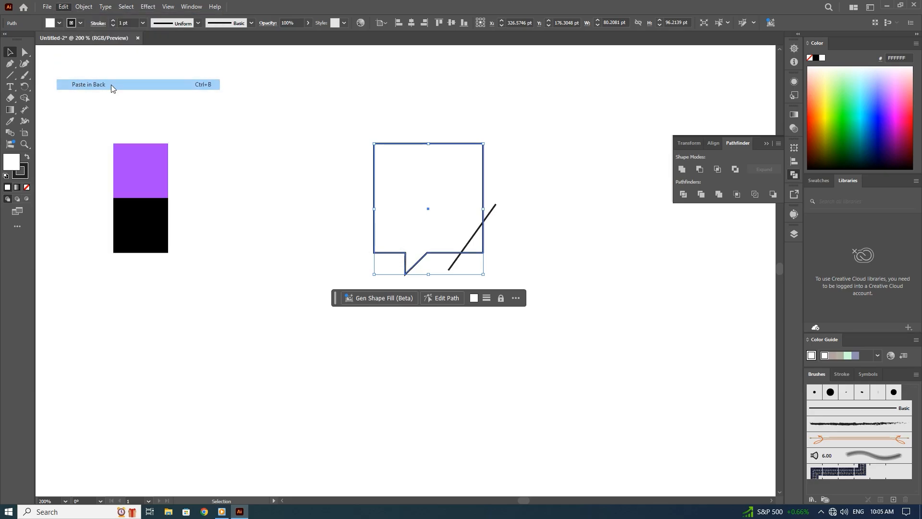
{"action": "left_click", "coordinate": [27, 157]}
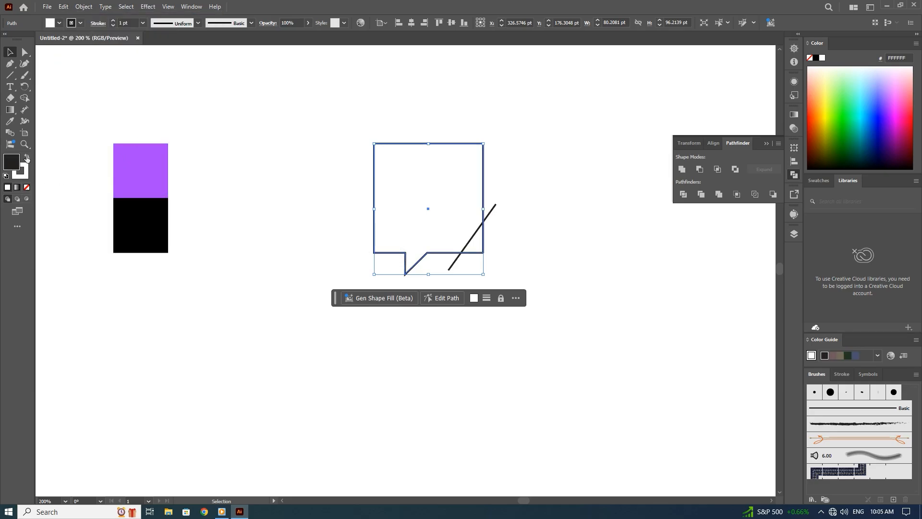
{"action": "left_click", "coordinate": [24, 178]}
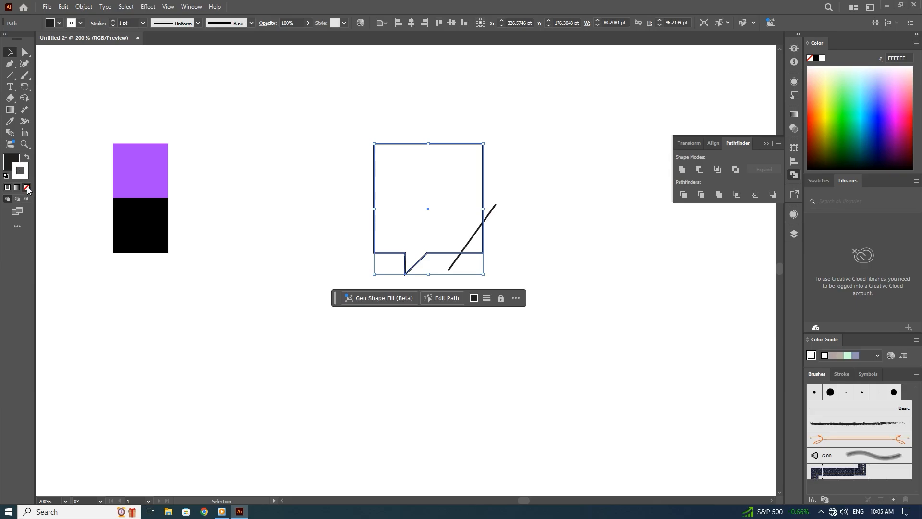
{"action": "left_click", "coordinate": [28, 187]}
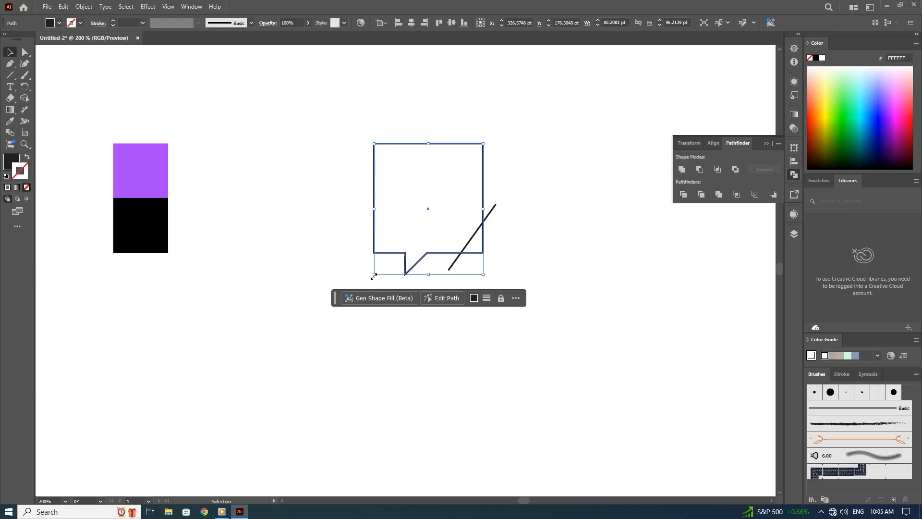
Try the dark copy enlarged to about 105 × 126 pt behind the white bubble, and delete it.
{"action": "left_click_drag", "start_coordinate": [375, 274], "coordinate": [334, 317]}
{"action": "left_click_drag", "start_coordinate": [393, 289], "coordinate": [398, 283]}
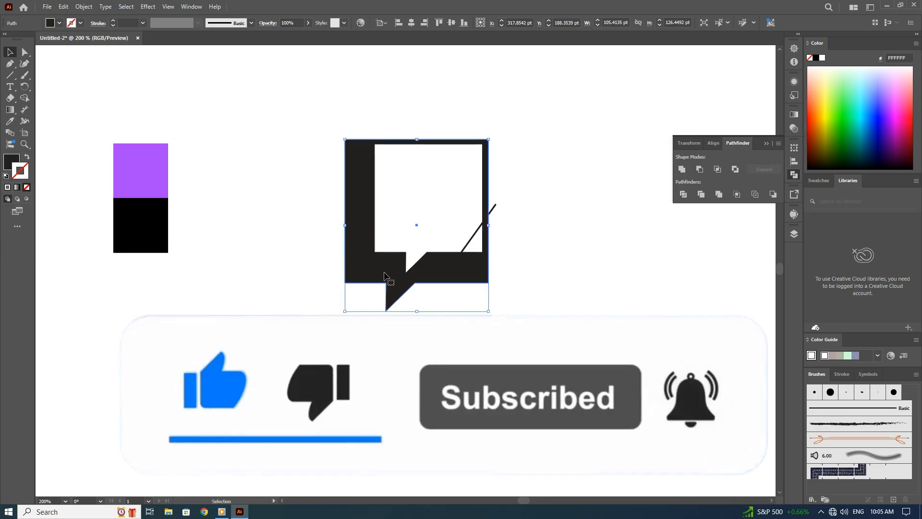
{"action": "scroll", "coordinate": [382, 278], "scroll_direction": "up", "scroll_amount": 1}
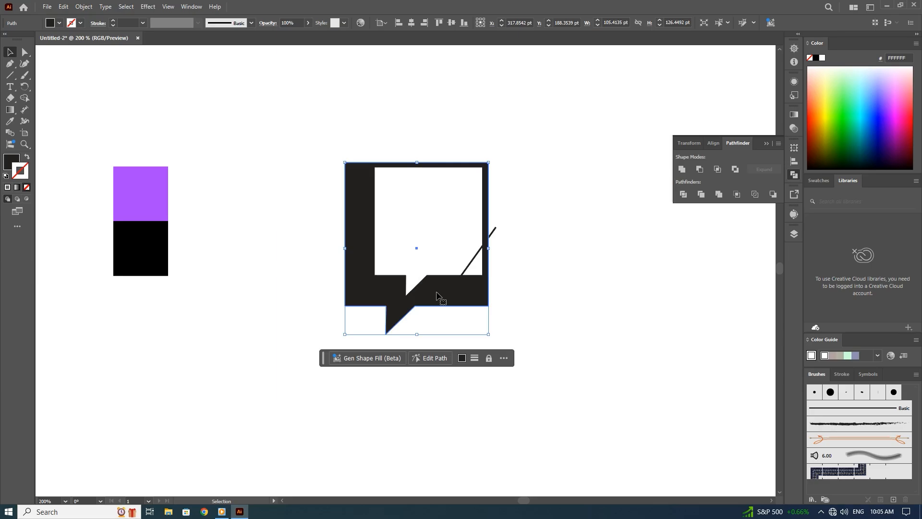
{"action": "key", "text": "Delete"}
Cut off the bubble's lower-right corner along the diagonal line with Shape Builder and remove the protruding line ends.
{"action": "left_click_drag", "start_coordinate": [501, 242], "coordinate": [437, 293]}
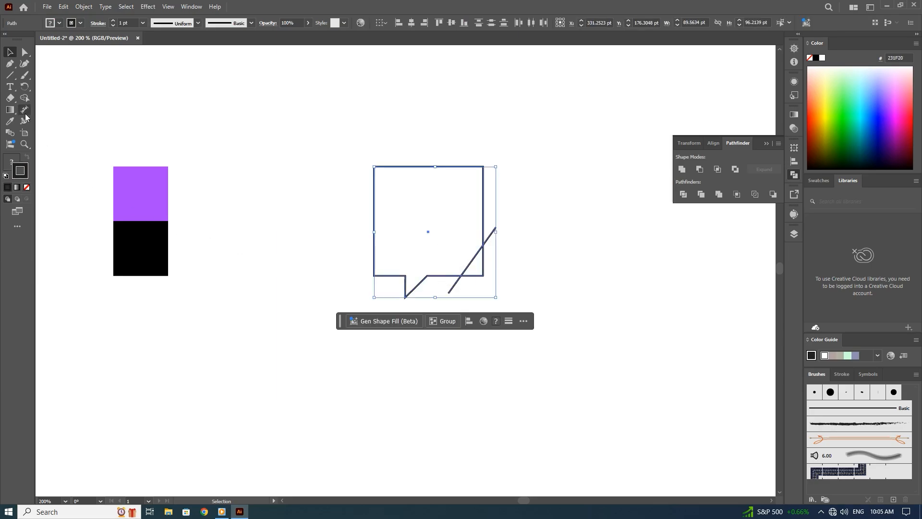
{"action": "left_click", "coordinate": [25, 97]}
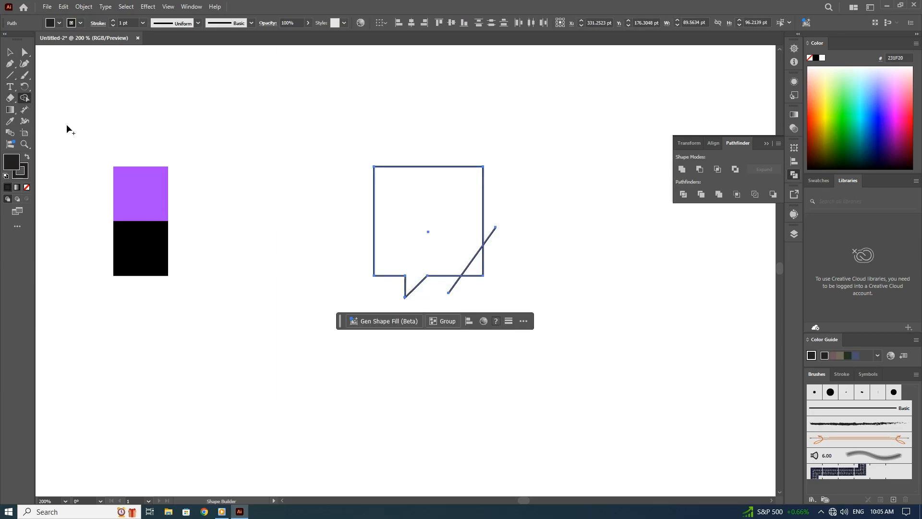
{"action": "left_click", "coordinate": [472, 273], "text": "alt"}
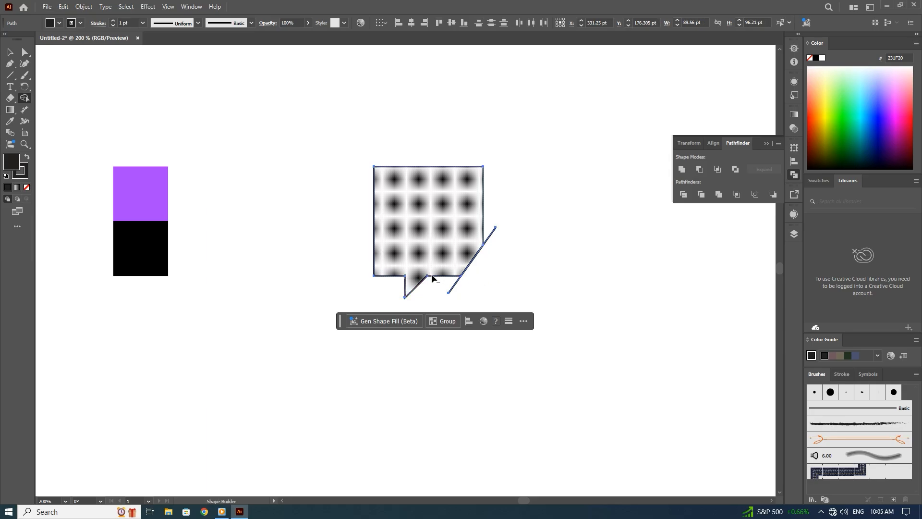
{"action": "left_click_drag", "start_coordinate": [496, 252], "coordinate": [486, 211]}
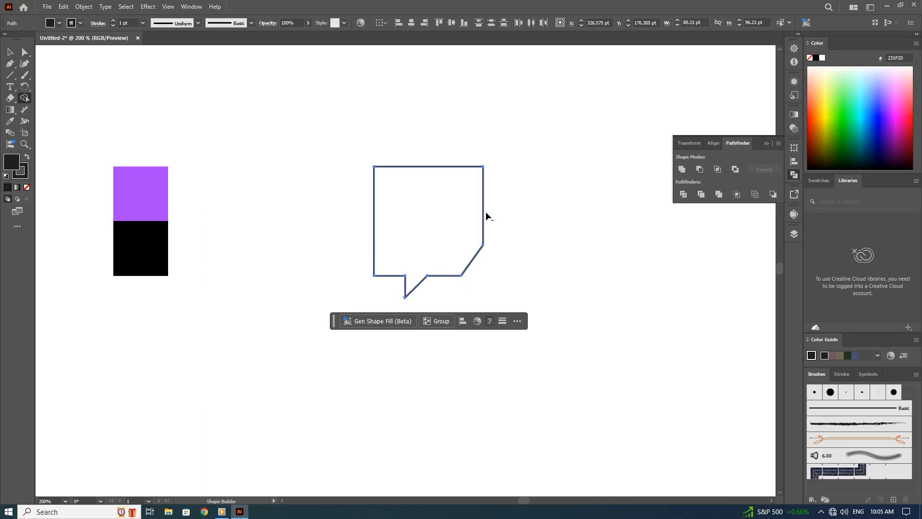
{"action": "left_click", "coordinate": [12, 52]}
Copy the whole cut-corner speech bubble and paste the copy in back.
{"action": "left_click", "coordinate": [457, 222]}
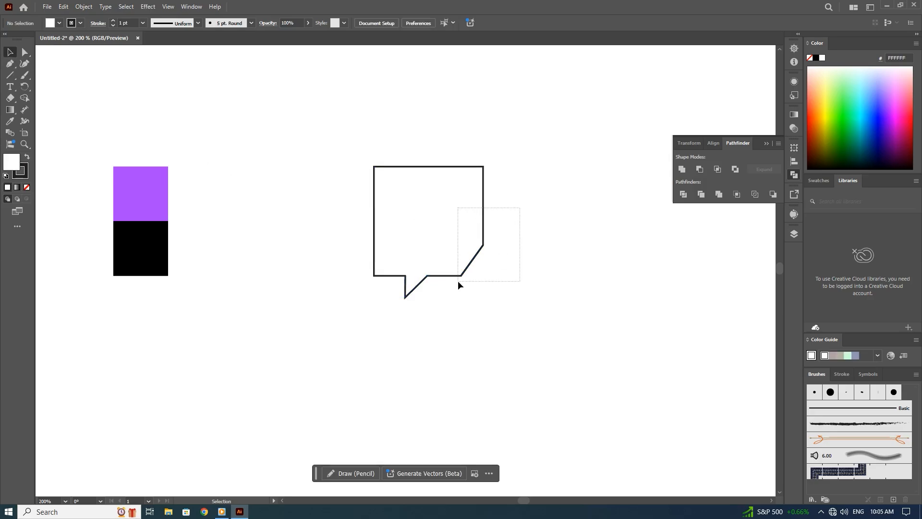
{"action": "left_click_drag", "start_coordinate": [458, 282], "coordinate": [457, 283]}
{"action": "left_click", "coordinate": [69, 7]}
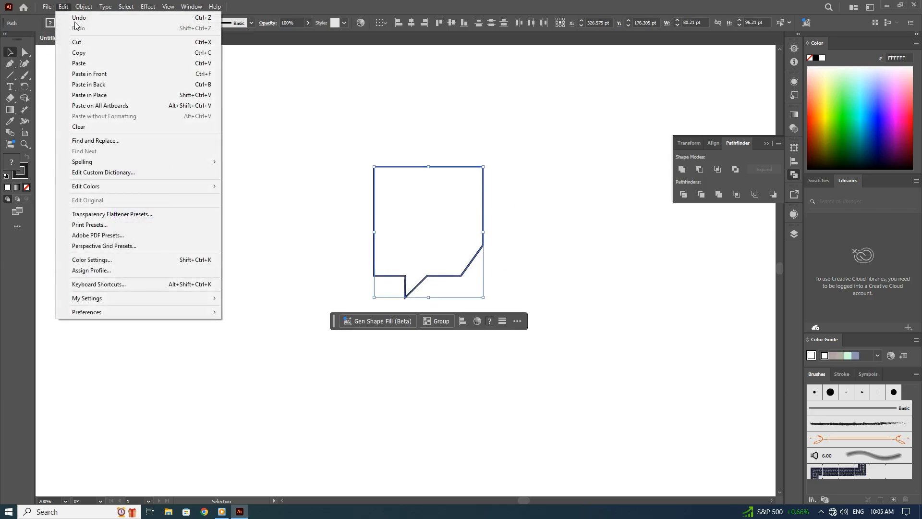
{"action": "left_click", "coordinate": [80, 53]}
{"action": "left_click", "coordinate": [63, 7]}
{"action": "left_click", "coordinate": [111, 96]}
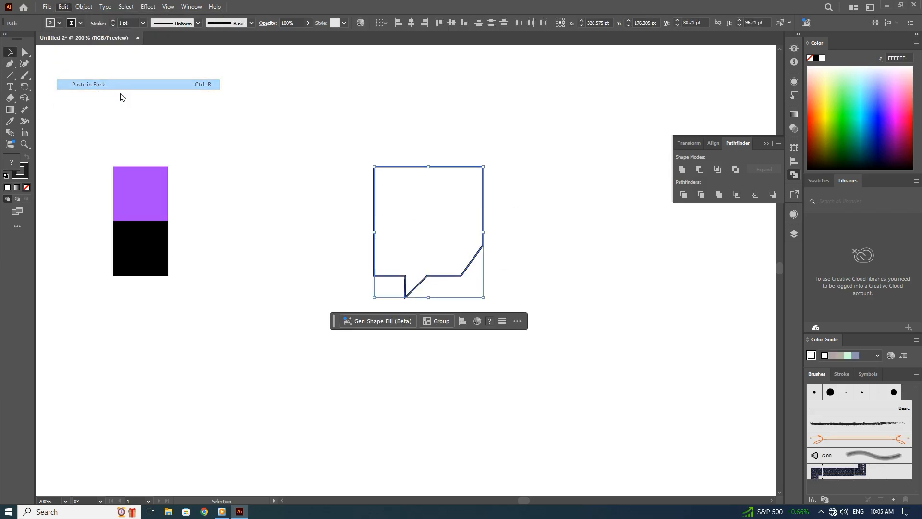
Try moving the front bubble to the right and deleting the leftover diagonal segment, and undo both changes.
{"action": "left_click", "coordinate": [436, 307]}
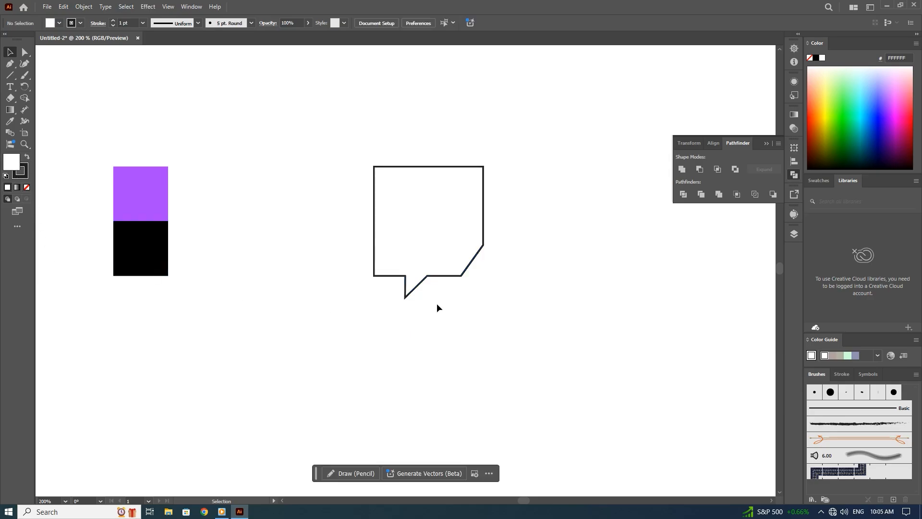
{"action": "left_click", "coordinate": [426, 281]}
{"action": "left_click_drag", "start_coordinate": [426, 278], "coordinate": [491, 277]}
{"action": "left_click", "coordinate": [471, 263]}
{"action": "key", "text": "Delete"}
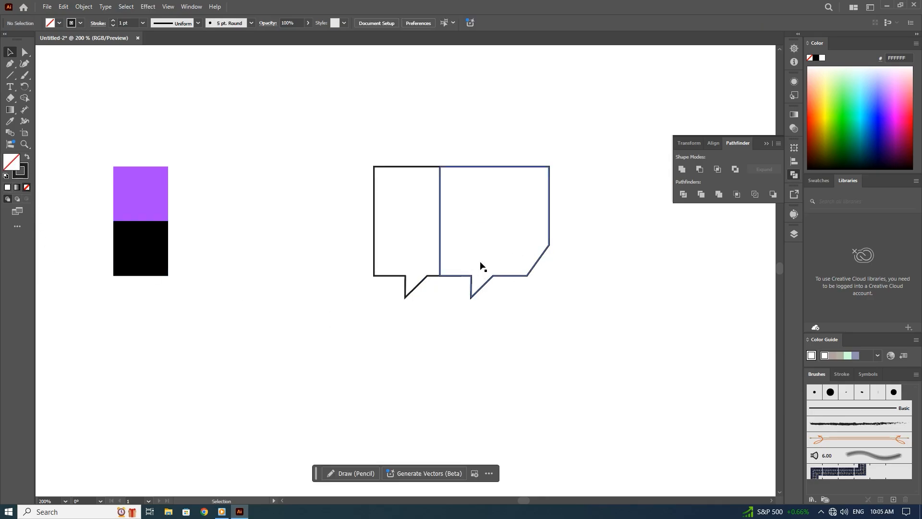
{"action": "key", "text": "ctrl+z"}
{"action": "key", "text": "ctrl+z"}
Shift the front speech bubble 10 pt to the left of its copy.
{"action": "left_click", "coordinate": [507, 276]}
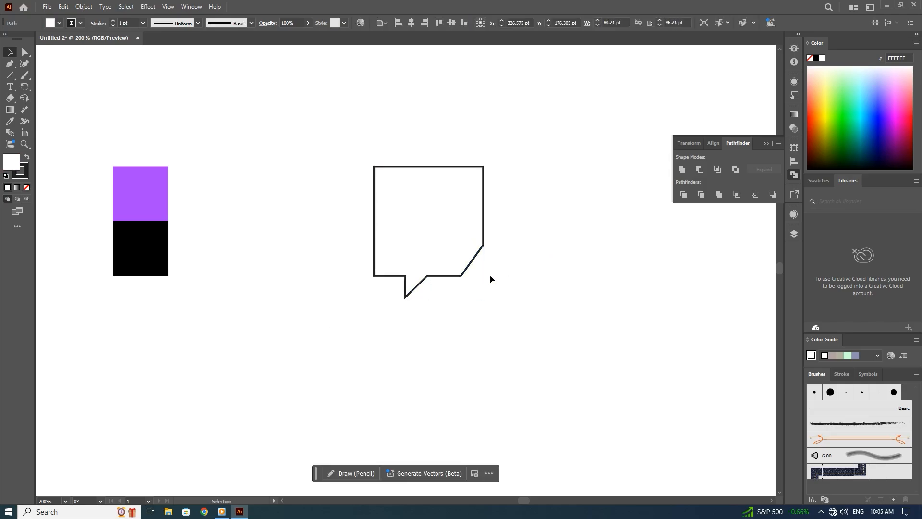
{"action": "left_click", "coordinate": [484, 222]}
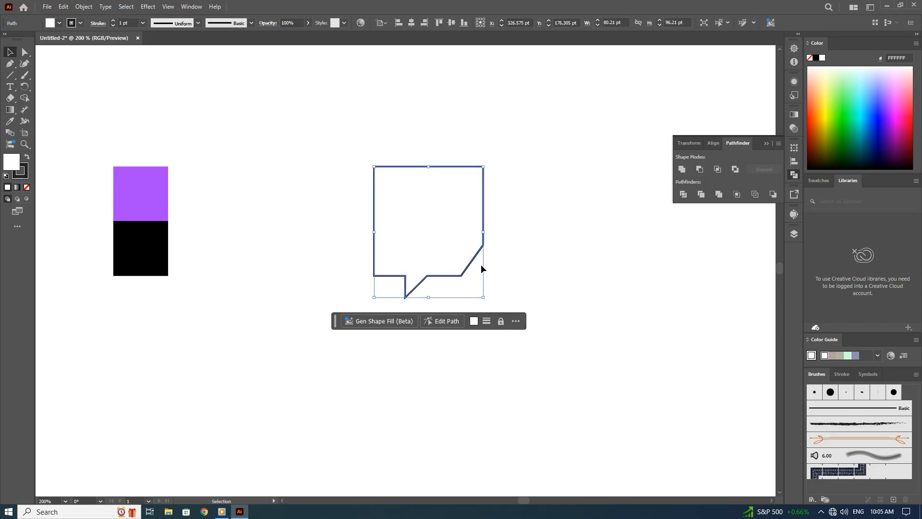
{"action": "key", "text": "ctrl+shift+z"}
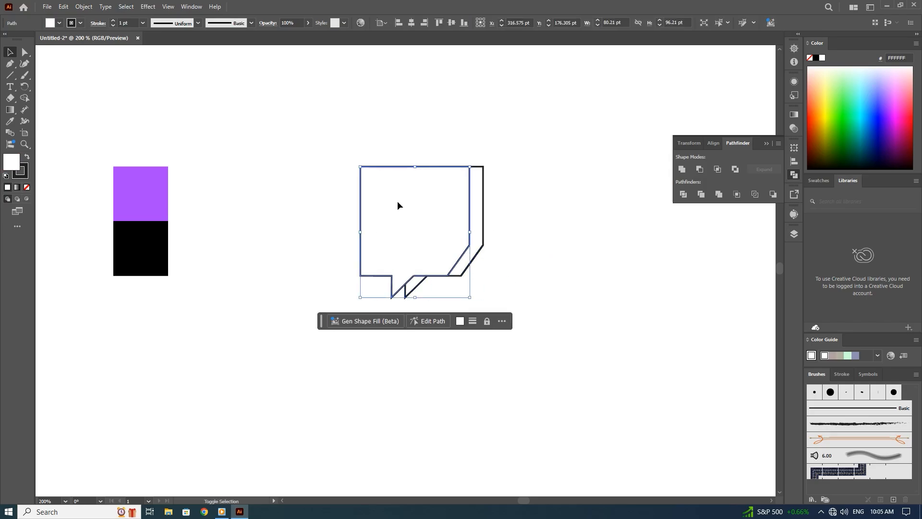
Delete the two leftover diagonal segments lying on the back bubble's cut corner.
{"action": "left_click", "coordinate": [474, 261]}
{"action": "key", "text": "Delete"}
{"action": "left_click", "coordinate": [473, 258]}
{"action": "key", "text": "Delete"}
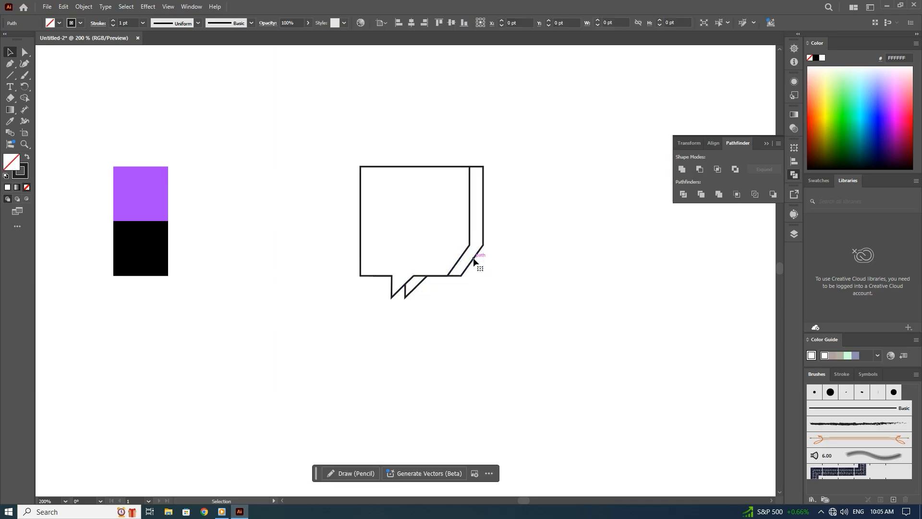
Shift the front speech bubble 10 pt right onto its copy, and offset it 10 pt above the back bubble.
{"action": "left_click", "coordinate": [461, 257]}
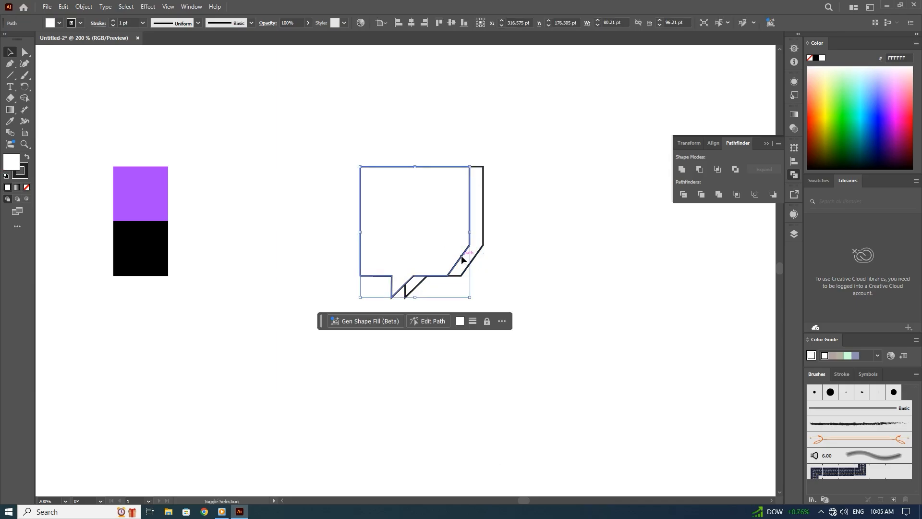
{"action": "key", "text": "shift+Right"}
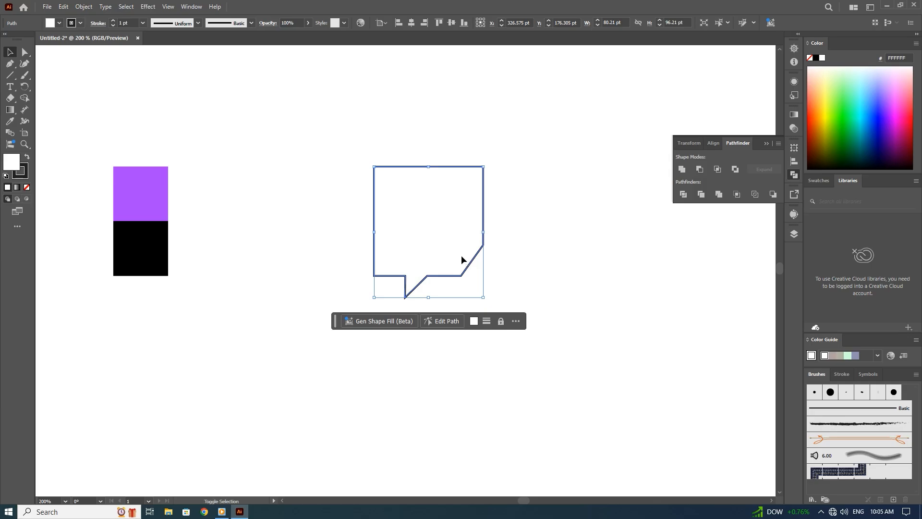
{"action": "left_click", "coordinate": [531, 278]}
{"action": "left_click", "coordinate": [451, 273]}
{"action": "key", "text": "shift+Up"}
{"action": "key", "text": "shift+Down"}
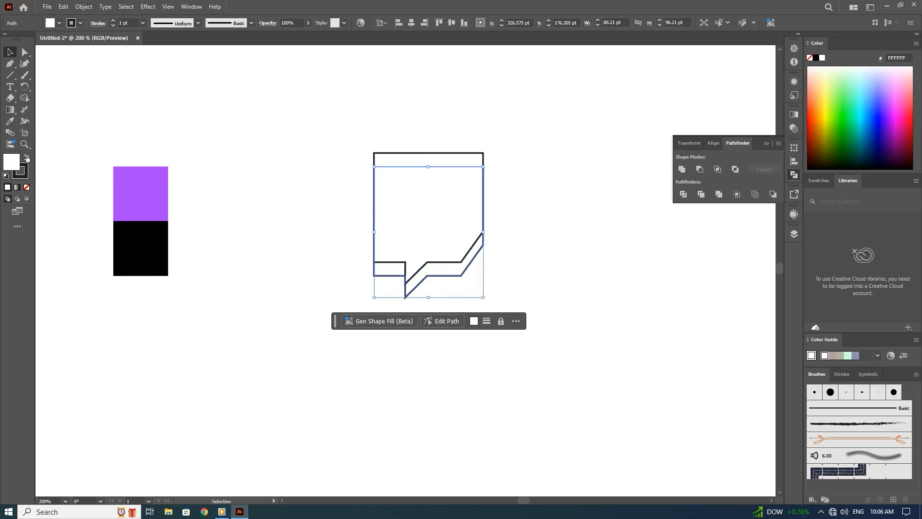
Give the back speech bubble a dark fill (231F20) and no stroke.
{"action": "left_click", "coordinate": [27, 157]}
{"action": "left_click", "coordinate": [24, 174]}
{"action": "left_click", "coordinate": [26, 187]}
{"action": "left_click", "coordinate": [298, 215]}
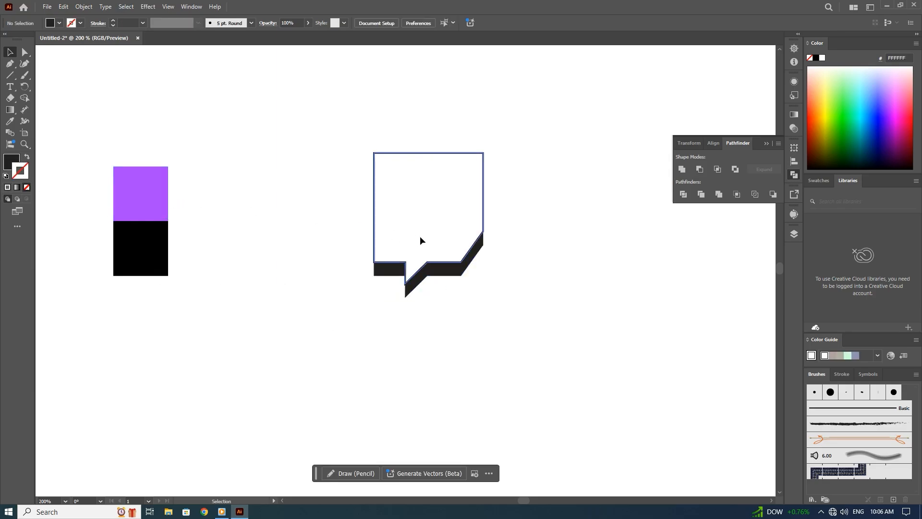
{"action": "left_click", "coordinate": [419, 240]}
{"action": "key", "text": "shift+Down"}
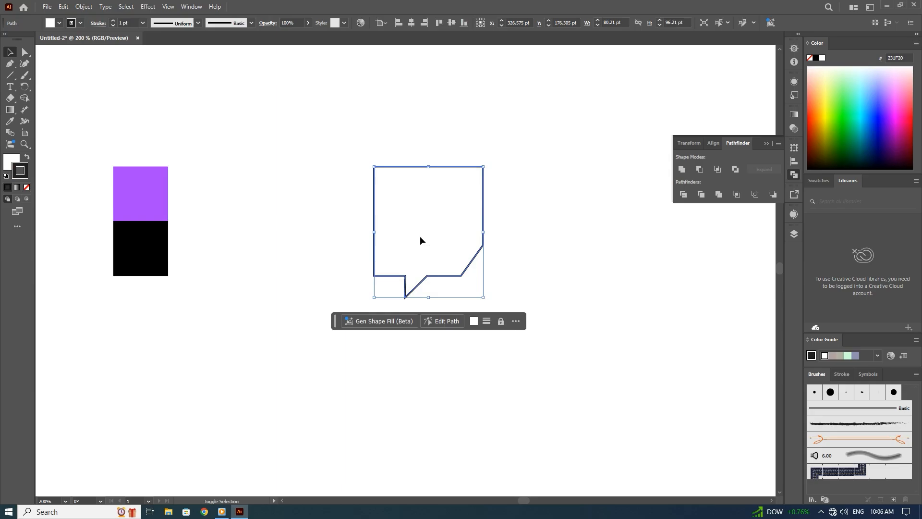
{"action": "key", "text": "shift+Up"}
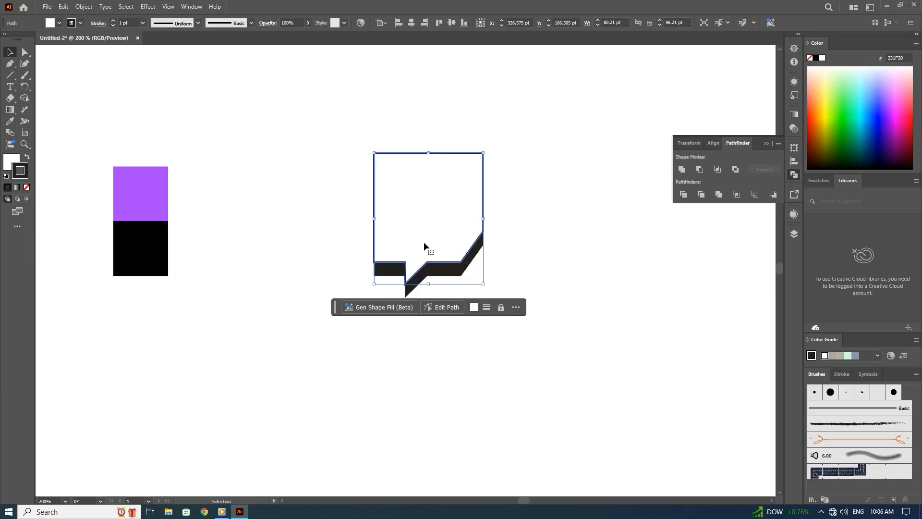
Enlarge the dark back bubble to about 96 by 116 pt and move the white bubble inside it, to X 316.575 pt, Y 185.305 pt.
{"action": "left_click", "coordinate": [434, 270]}
{"action": "left_click_drag", "start_coordinate": [373, 298], "coordinate": [353, 325]}
{"action": "left_click", "coordinate": [436, 237]}
{"action": "key", "text": "shift+Down"}
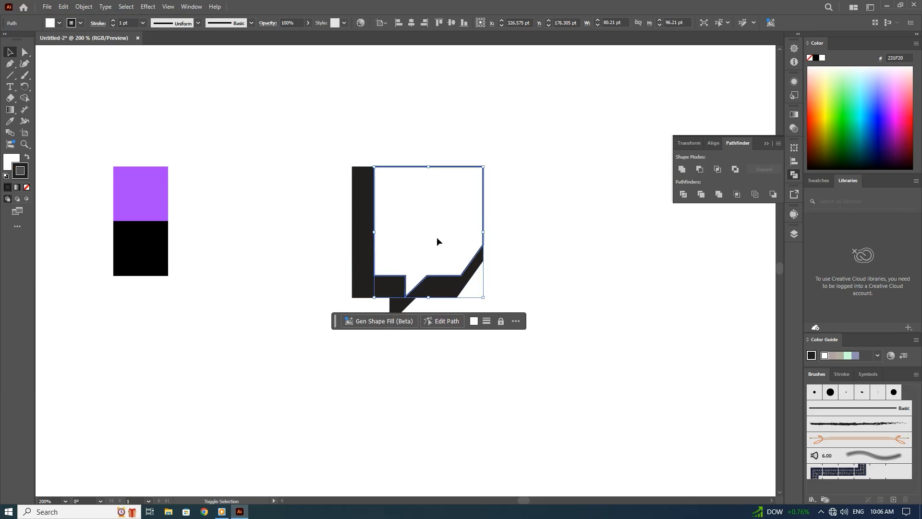
{"action": "key", "text": "shift+Down"}
{"action": "key", "text": "shift+Left"}
{"action": "key", "text": "Up"}
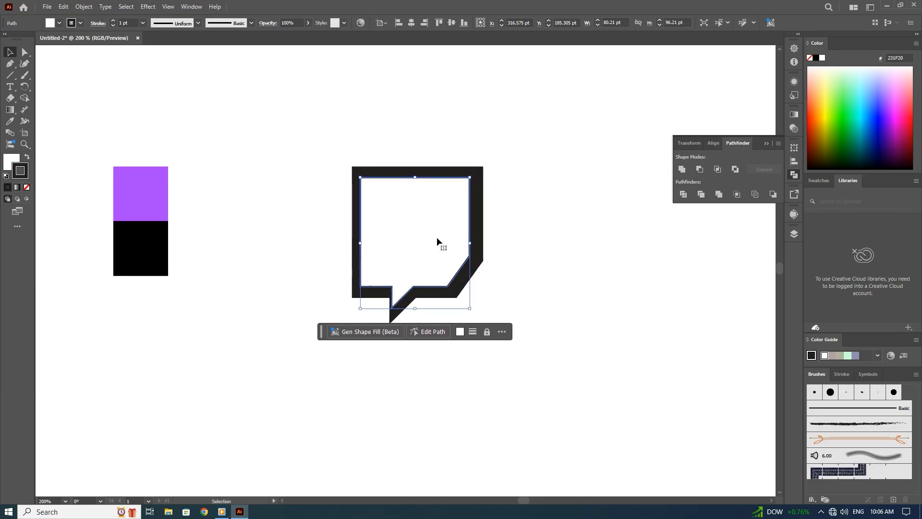
Nudge the white bubble right and up within the dark shape to X 322.575 pt, Y 180.305 pt.
{"action": "key", "text": "Right"}
{"action": "key", "text": "Up"}
{"action": "key", "text": "Right"}
{"action": "key", "text": "Up"}
{"action": "key", "text": "Right"}
{"action": "key", "text": "Up"}
{"action": "key", "text": "Right"}
{"action": "key", "text": "Right"}
{"action": "key", "text": "Up"}
{"action": "key", "text": "Right"}
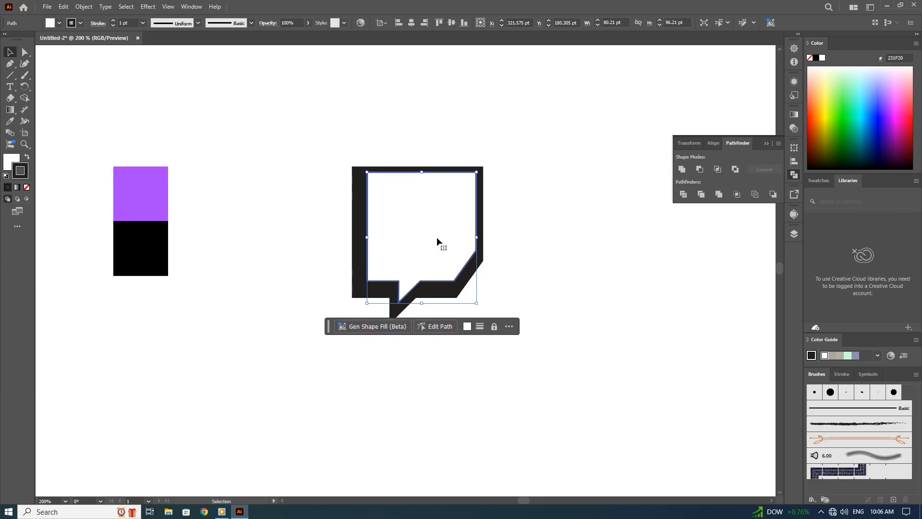
{"action": "key", "text": "Right"}
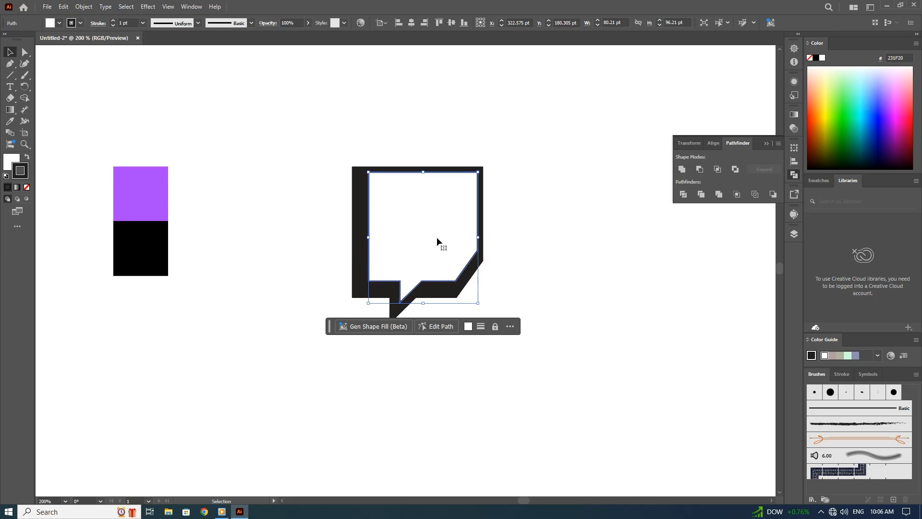
Add an anchor point on the dark bubble's top edge, just right of its upper-left corner.
{"action": "key", "text": "a"}
{"action": "left_click", "coordinate": [361, 196]}
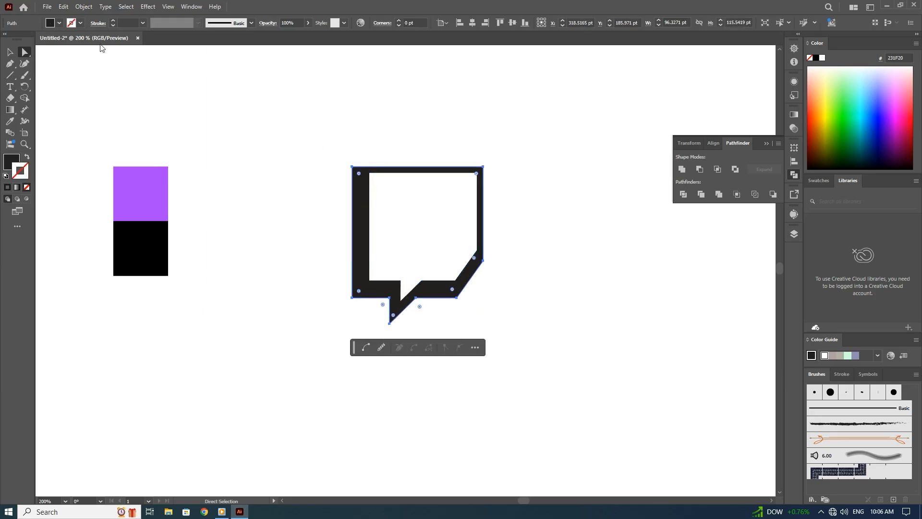
{"action": "left_click", "coordinate": [10, 63]}
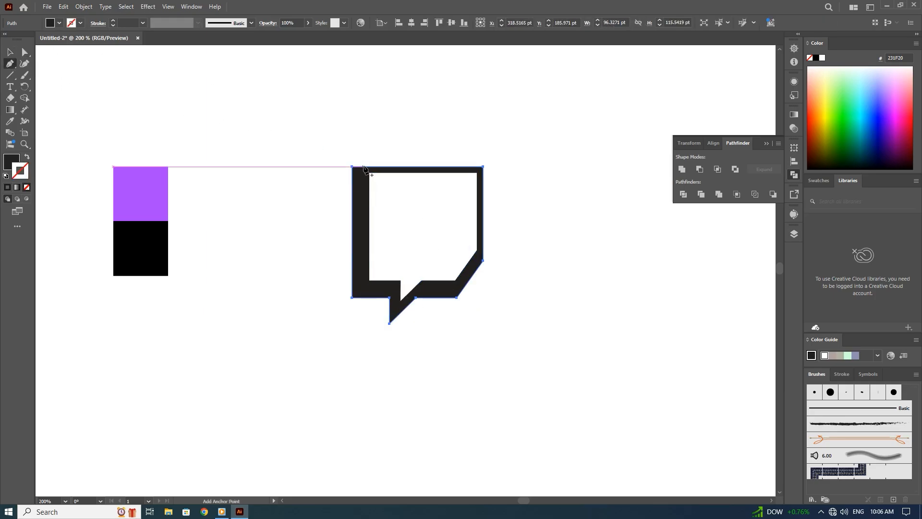
{"action": "left_click", "coordinate": [365, 166]}
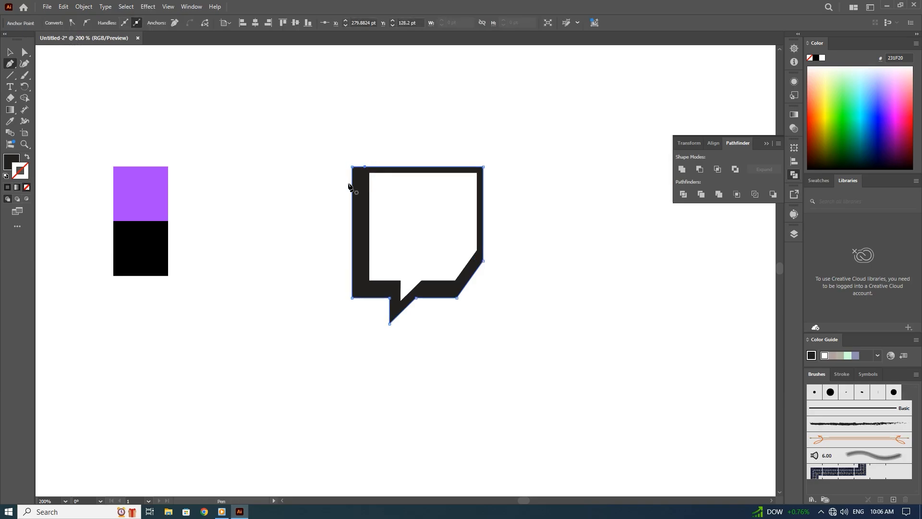
Move the dark bubble's original upper-left corner, tail and bottom-edge anchor points down-left, making the shape about 105 by 130 pt.
{"action": "left_click", "coordinate": [392, 320], "text": "ctrl"}
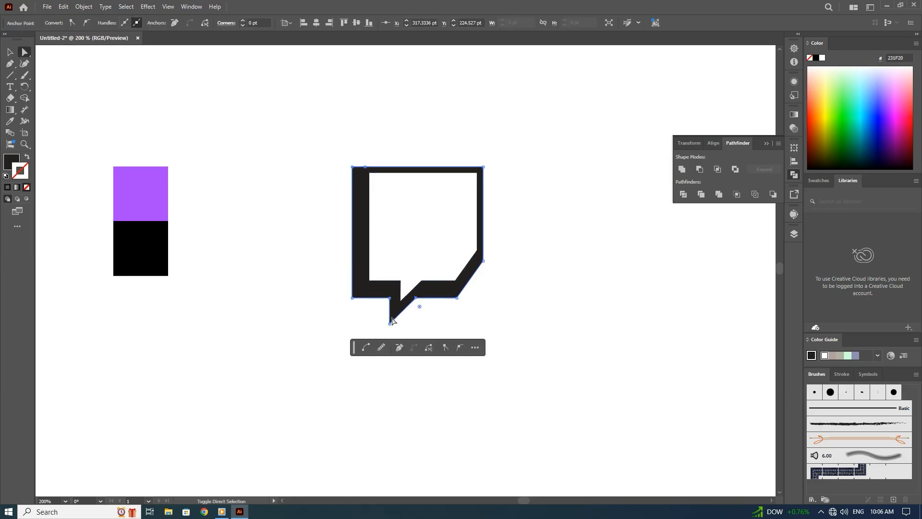
{"action": "left_click", "coordinate": [390, 324], "text": "shift"}
{"action": "left_click", "coordinate": [390, 298], "text": "shift"}
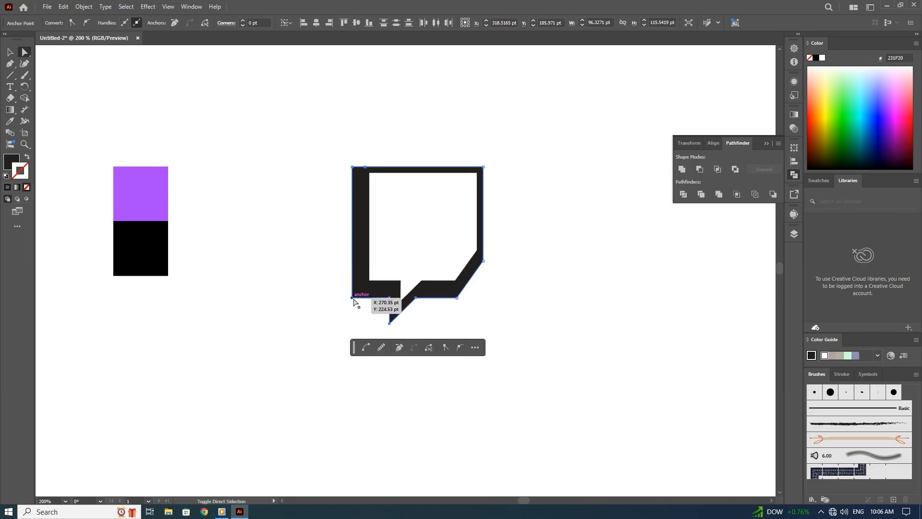
{"action": "left_click", "coordinate": [353, 299], "text": "shift"}
{"action": "left_click", "coordinate": [457, 299], "text": "shift"}
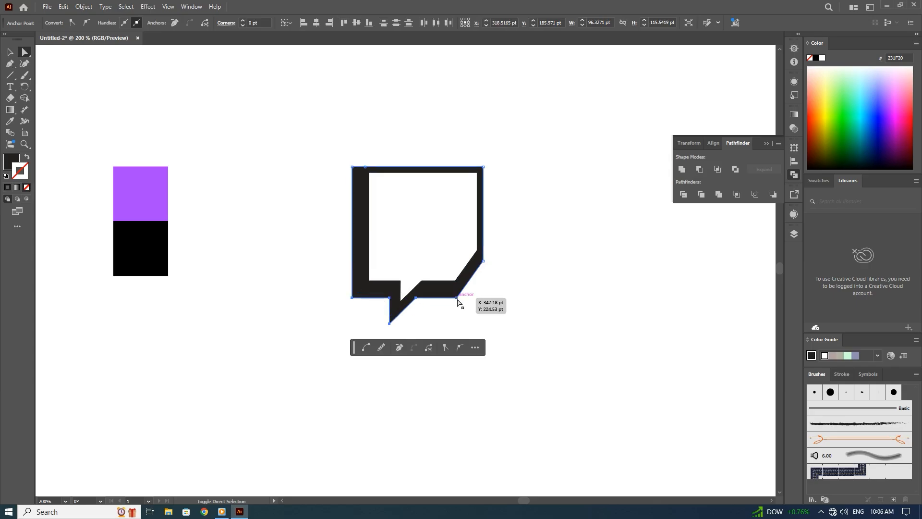
{"action": "left_click", "coordinate": [354, 168], "text": "shift"}
{"action": "left_click_drag", "start_coordinate": [456, 298], "coordinate": [444, 327]}
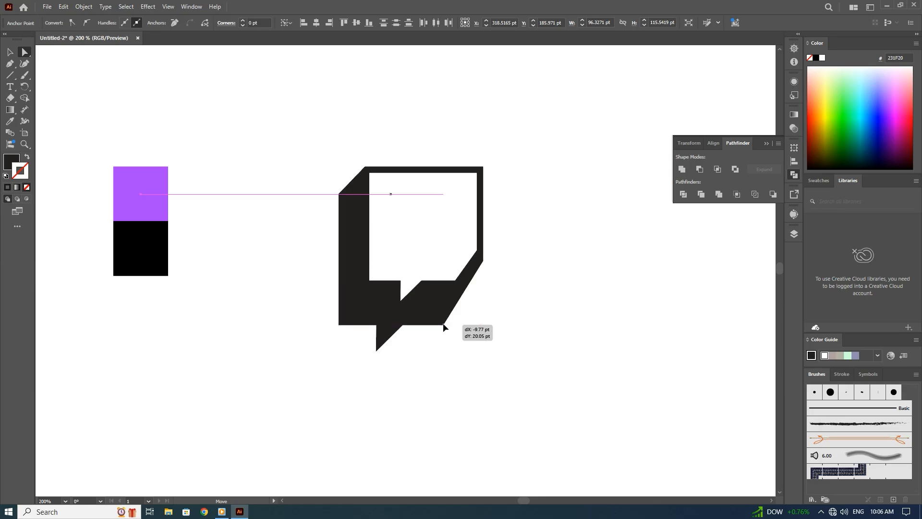
{"action": "left_click_drag", "start_coordinate": [443, 327], "coordinate": [445, 316]}
Fill the dark back bubble with the pure black sampled from the black reference square.
{"action": "left_click", "coordinate": [367, 292]}
{"action": "left_click", "coordinate": [10, 122]}
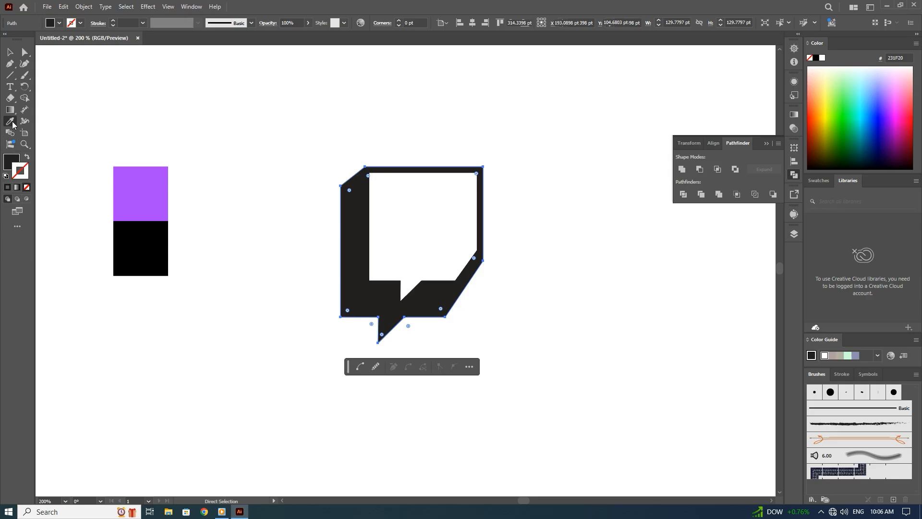
{"action": "left_click", "coordinate": [136, 243]}
{"action": "left_click", "coordinate": [10, 52]}
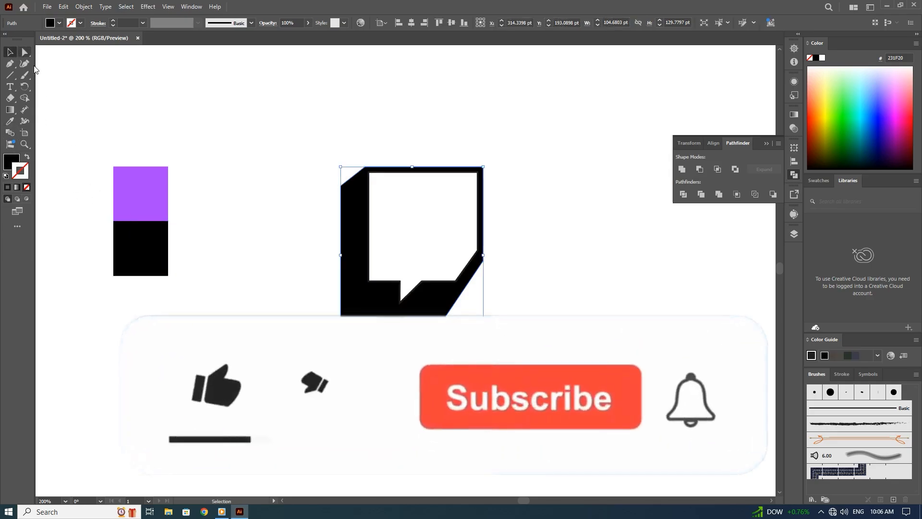
{"action": "left_click", "coordinate": [55, 85]}
Draw a black upright rectangle about 12.4 by 30.7 pt inside the white bubble and duplicate it to the right as two eyes.
{"action": "right_click", "coordinate": [12, 78]}
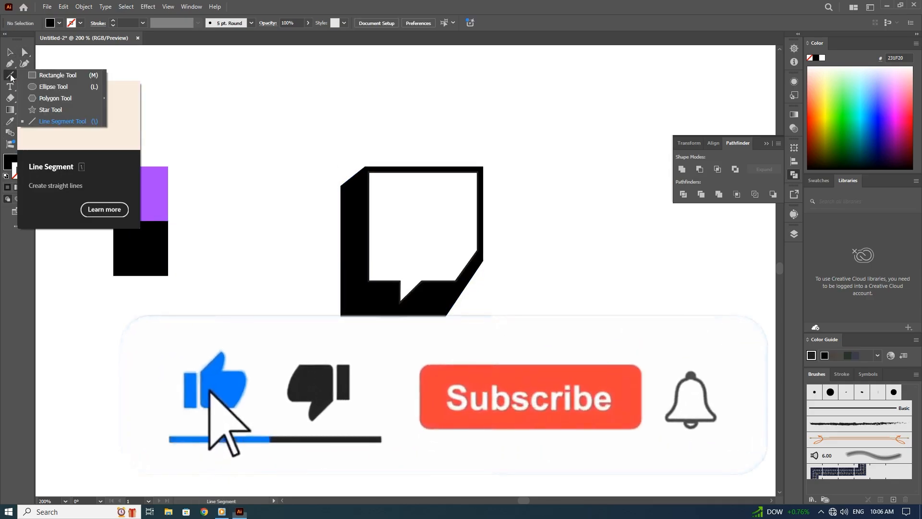
{"action": "left_click", "coordinate": [37, 76]}
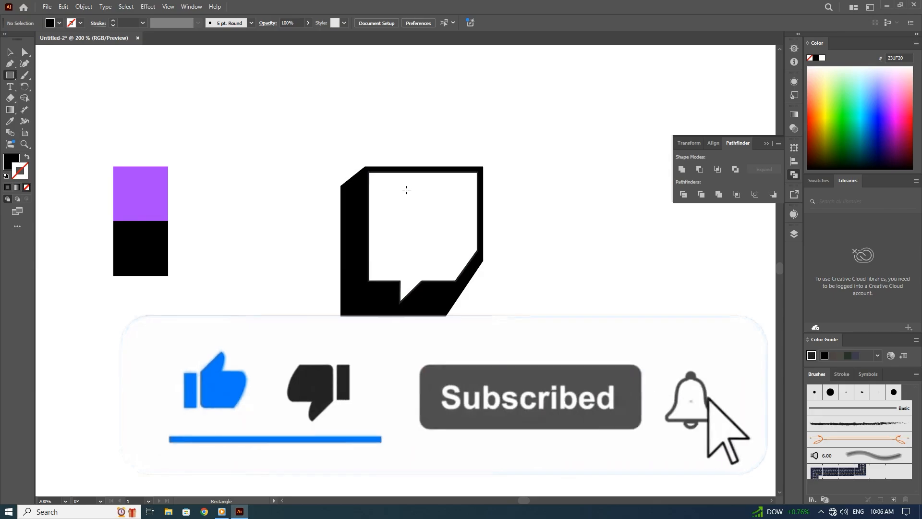
{"action": "left_click_drag", "start_coordinate": [406, 189], "coordinate": [449, 223]}
{"action": "key", "text": "v"}
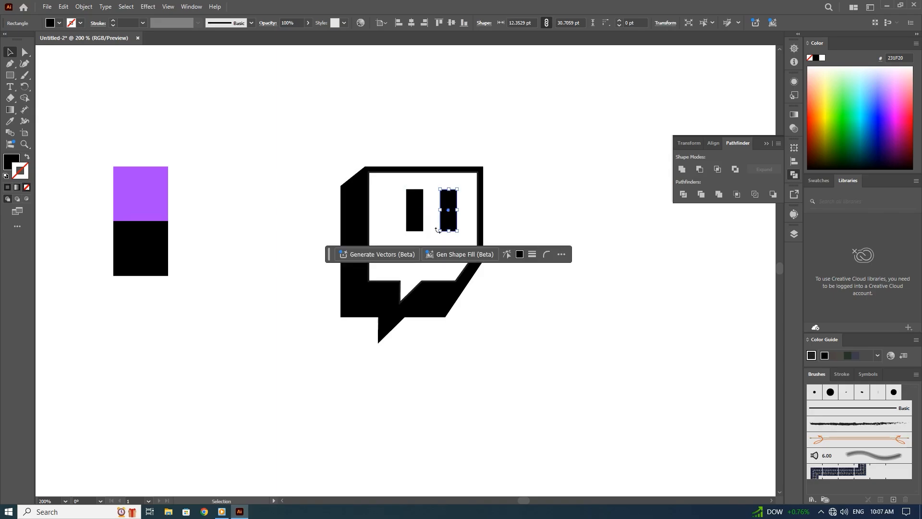
{"action": "left_click", "coordinate": [298, 258]}
Lower the left anchor point of the black shape's upper-left slant by 7 pt to steepen the cut.
{"action": "key", "text": "a"}
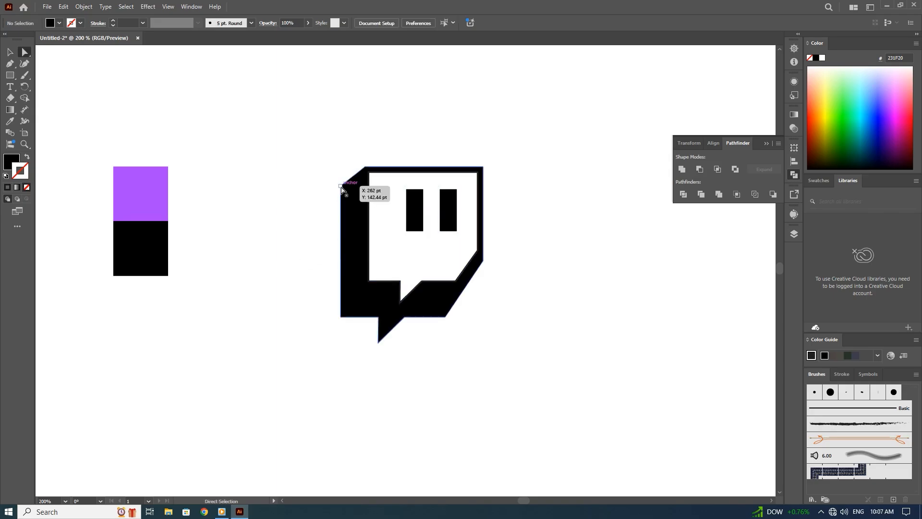
{"action": "left_click", "coordinate": [341, 186]}
{"action": "key", "text": "shift+Down"}
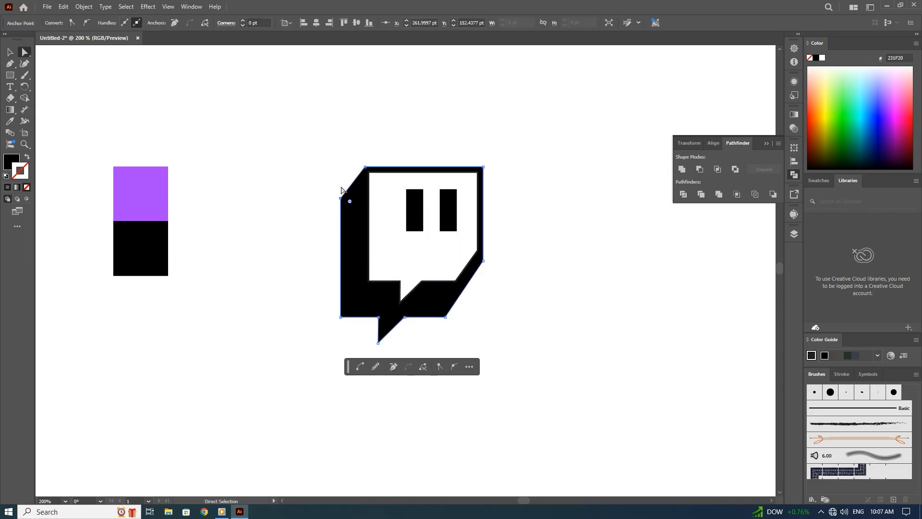
{"action": "key", "text": "Up"}
{"action": "key", "text": "Up"}
{"action": "key", "text": "Up"}
{"action": "key", "text": "Up"}
{"action": "left_click_drag", "start_coordinate": [446, 317], "coordinate": [446, 318]}
{"action": "left_click", "coordinate": [475, 317]}
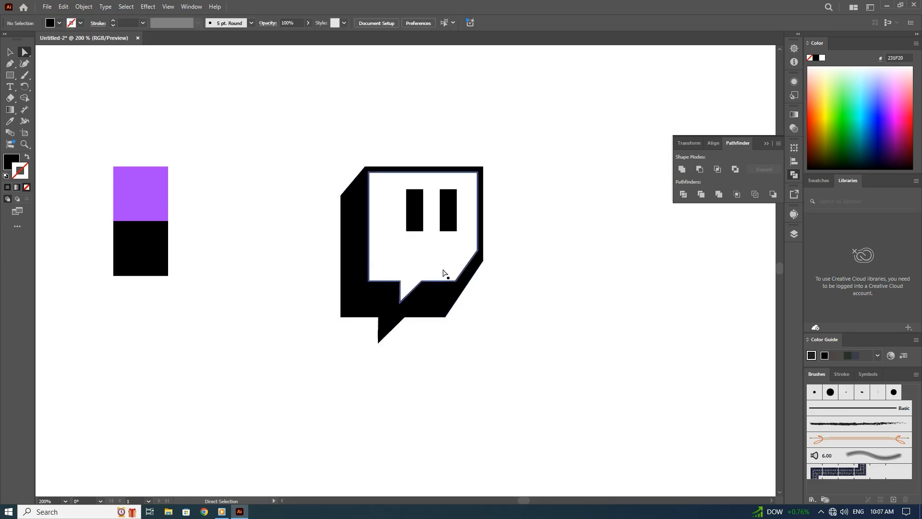
Nudge the white bubble together with both eye rectangles 1 pt left and 1 pt down.
{"action": "left_click", "coordinate": [443, 272], "text": "ctrl"}
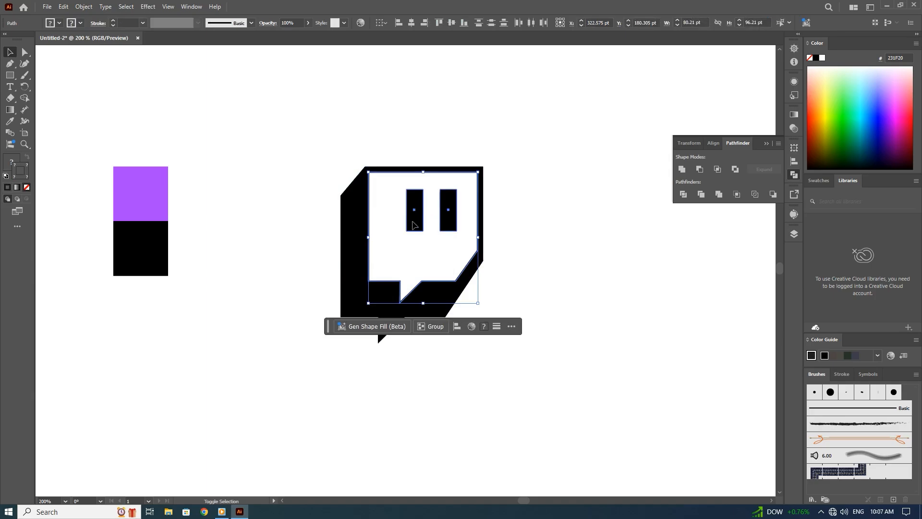
{"action": "key", "text": "Left"}
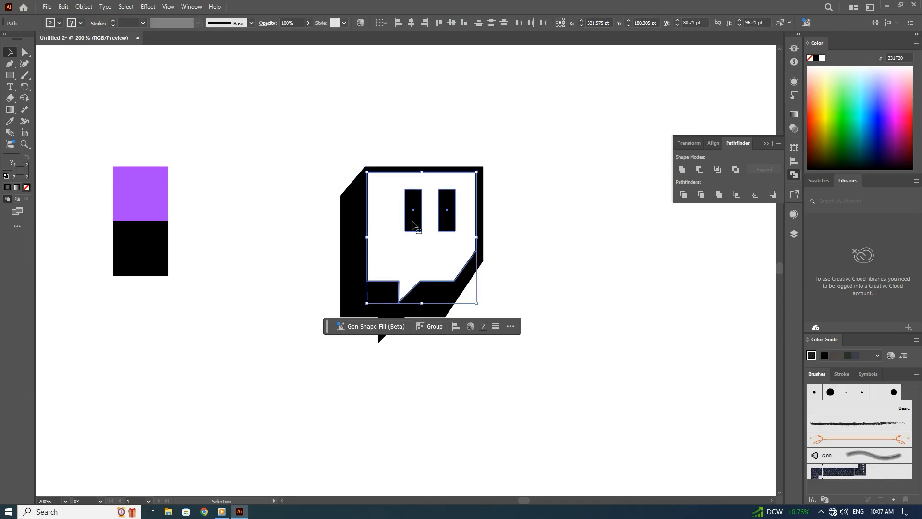
{"action": "key", "text": "Down"}
{"action": "left_click", "coordinate": [526, 212]}
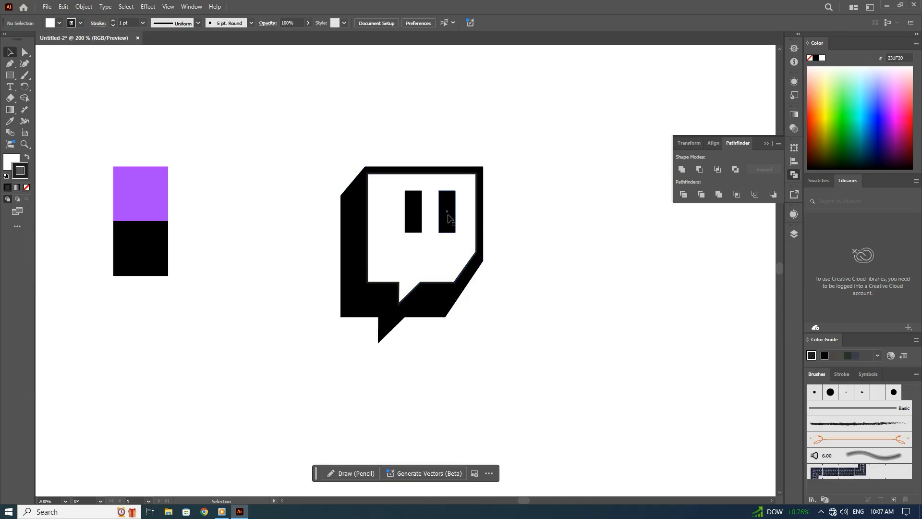
Nudge both eye rectangles slightly right and down, and shorten them to about 27.9 pt high.
{"action": "left_click", "coordinate": [447, 214]}
{"action": "left_click", "coordinate": [415, 219], "text": "shift"}
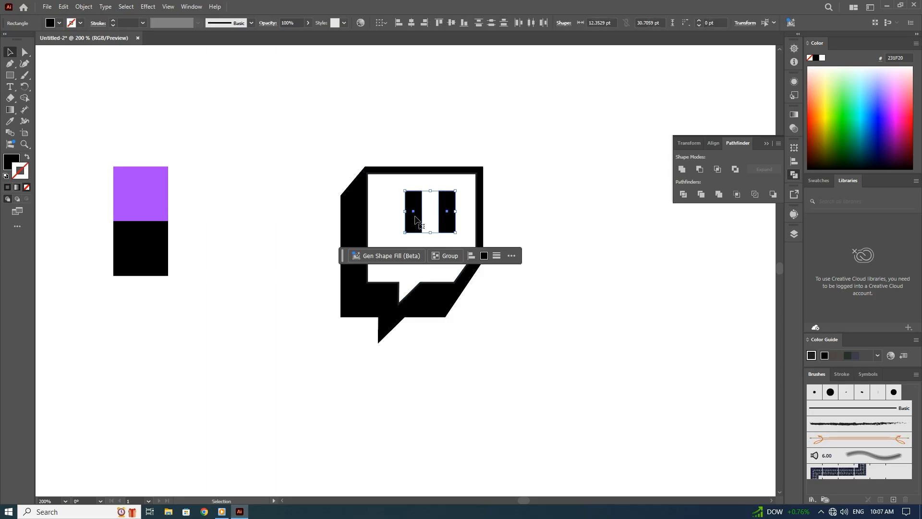
{"action": "key", "text": "Right"}
{"action": "key", "text": "Right"}
{"action": "key", "text": "Right"}
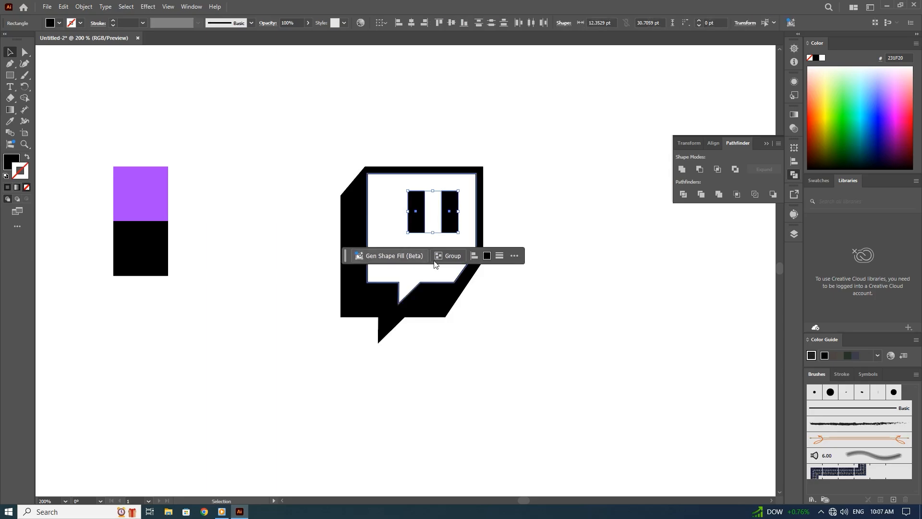
{"action": "left_click_drag", "start_coordinate": [432, 232], "coordinate": [433, 228]}
{"action": "key", "text": "Down"}
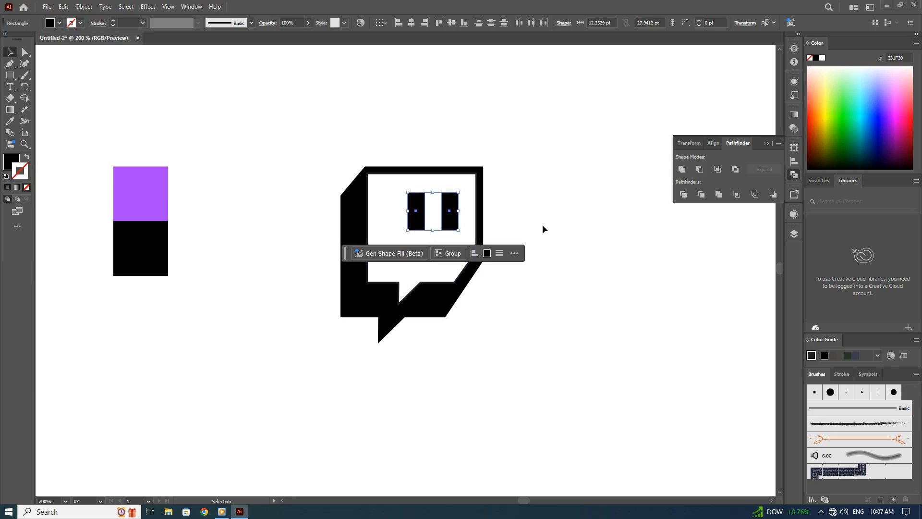
{"action": "left_click", "coordinate": [542, 229]}
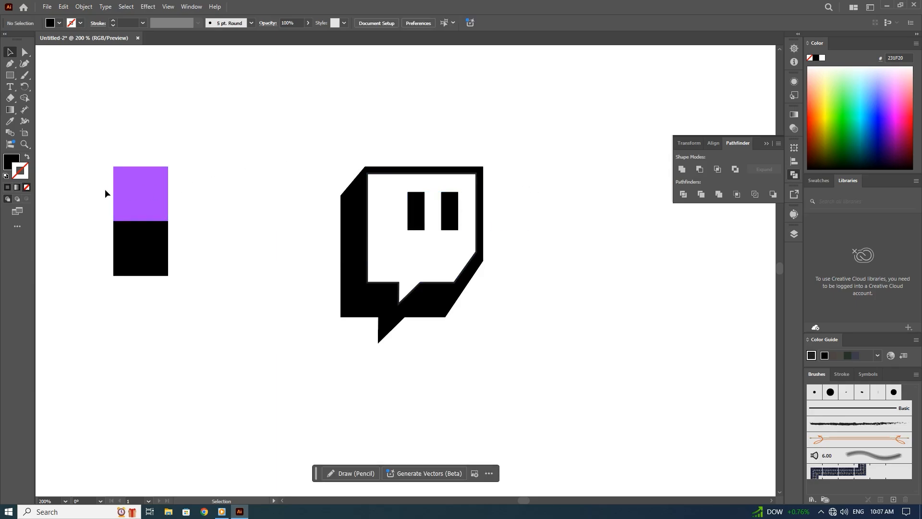
Draw a square of about 187 pt over the whole logo and fill it with the purple sampled from the reference square.
{"action": "left_click", "coordinate": [10, 76]}
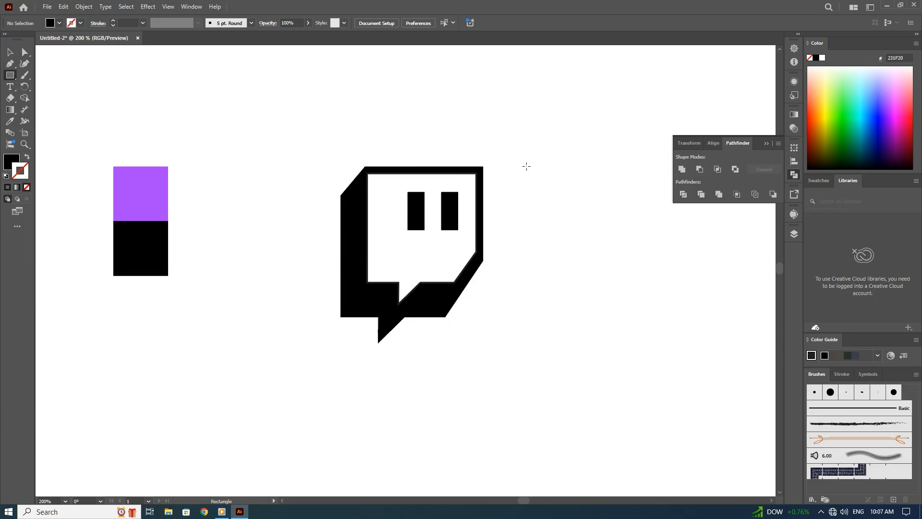
{"action": "left_click_drag", "start_coordinate": [546, 126], "coordinate": [292, 380]}
{"action": "left_click", "coordinate": [9, 122]}
{"action": "left_click", "coordinate": [134, 191]}
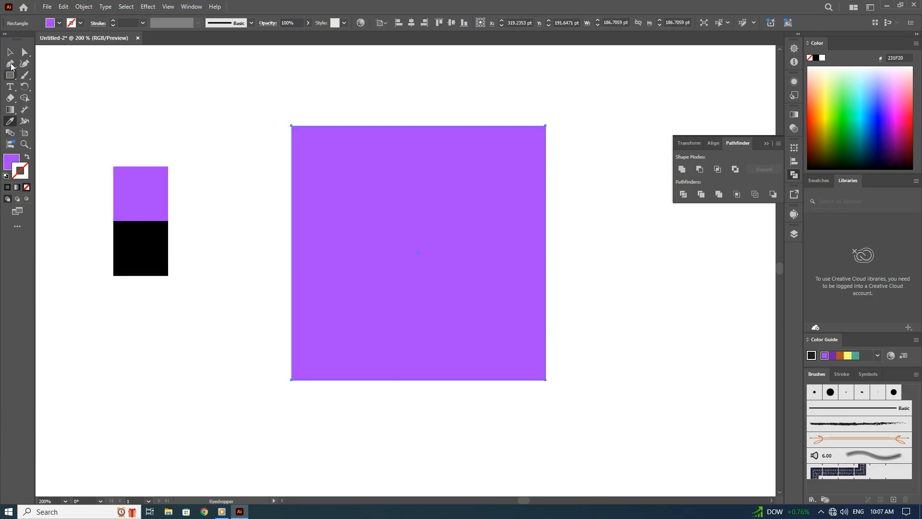
Send the purple square behind the logo and round all four of its corners.
{"action": "key", "text": "v"}
{"action": "right_click", "coordinate": [381, 247]}
{"action": "mouse_move", "coordinate": [413, 454]}
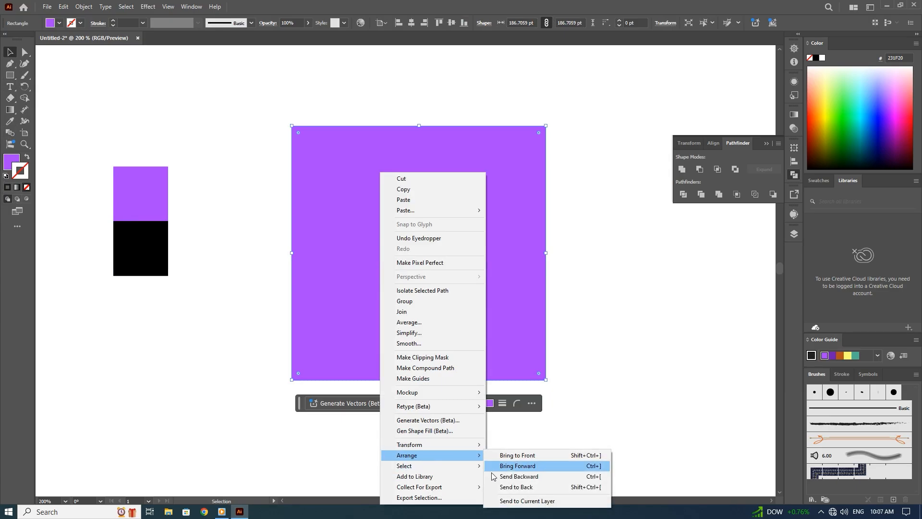
{"action": "left_click", "coordinate": [511, 491]}
{"action": "key", "text": "a"}
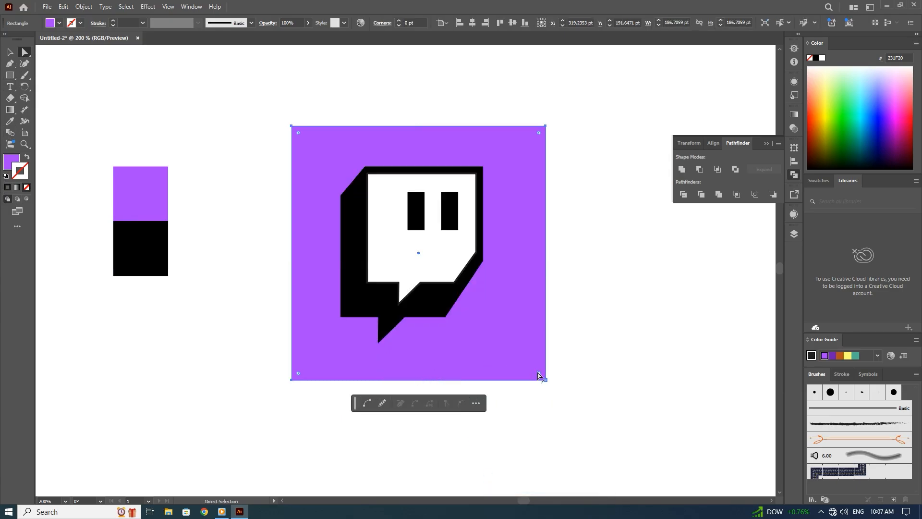
{"action": "left_click_drag", "start_coordinate": [539, 376], "coordinate": [527, 376]}
{"action": "left_click", "coordinate": [528, 432]}
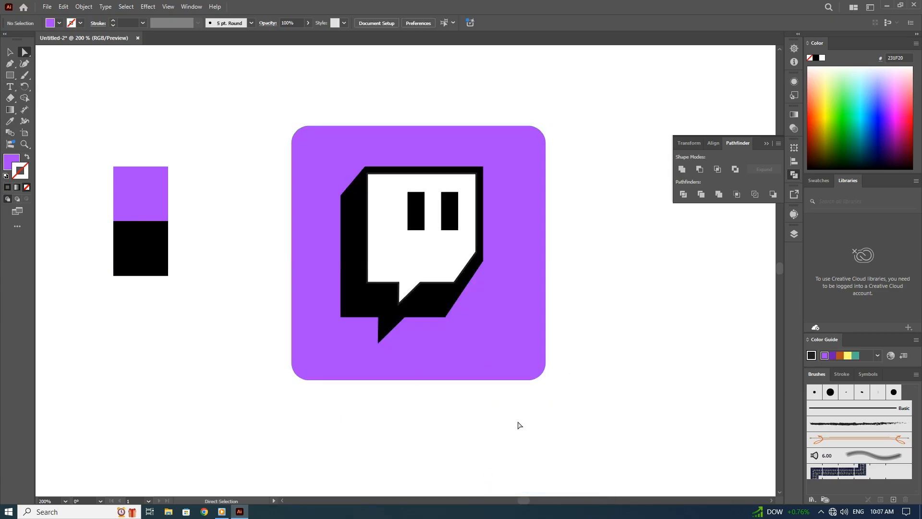
Group the white bubble, both eye rectangles and the black back shape into one object.
{"action": "key", "text": "v"}
{"action": "left_click", "coordinate": [469, 226]}
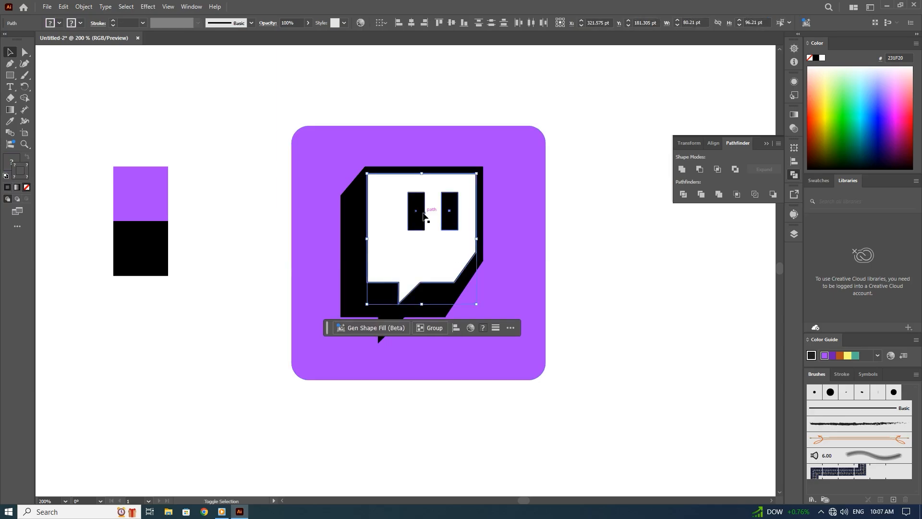
{"action": "left_click", "coordinate": [433, 314], "text": "shift"}
{"action": "right_click", "coordinate": [434, 293]}
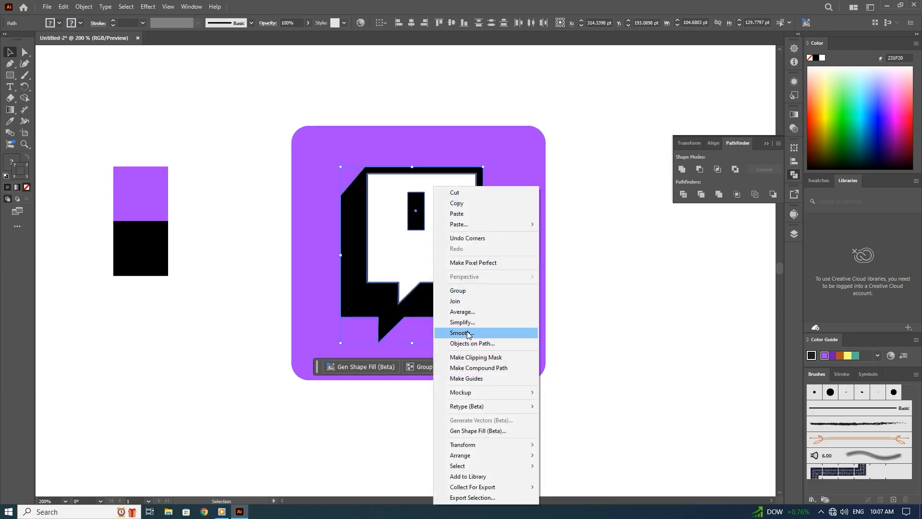
{"action": "left_click", "coordinate": [440, 290]}
{"action": "left_click", "coordinate": [597, 235]}
Center the logo group and the purple rounded square on each other horizontally and vertically.
{"action": "left_click_drag", "start_coordinate": [597, 200], "coordinate": [339, 418]}
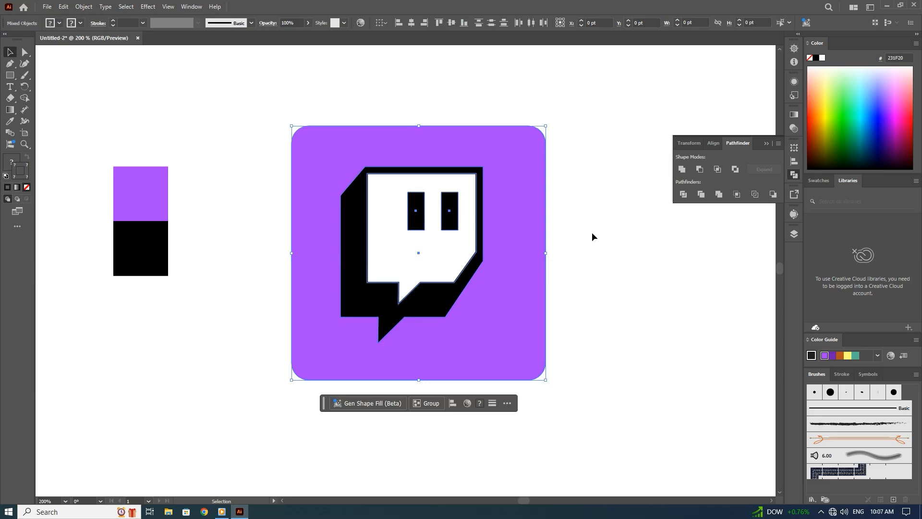
{"action": "left_click", "coordinate": [713, 143]}
{"action": "left_click", "coordinate": [698, 169]}
{"action": "left_click", "coordinate": [757, 171]}
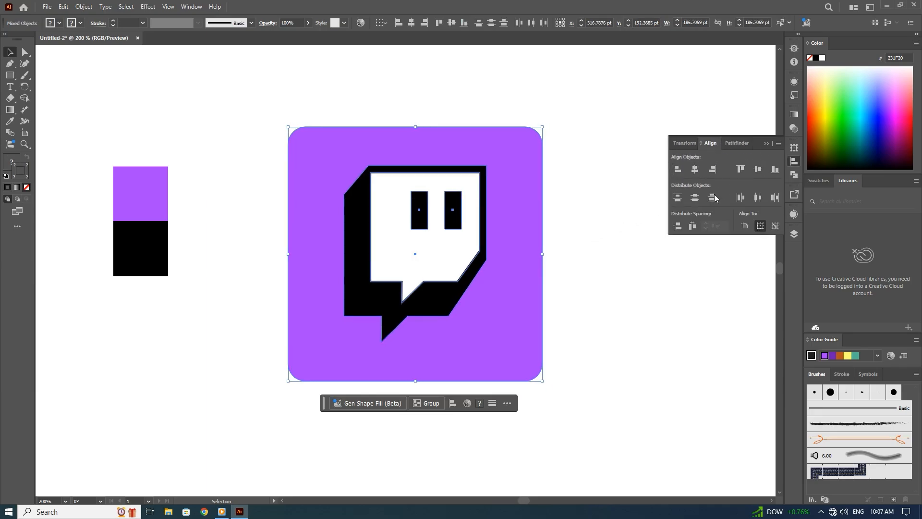
{"action": "left_click", "coordinate": [618, 274]}
Try enlarging the logo and its purple square together to about 368 pt, and undo the scaling.
{"action": "key", "text": "ctrl+minus"}
{"action": "key", "text": "ctrl+minus"}
{"action": "key", "text": "ctrl+minus"}
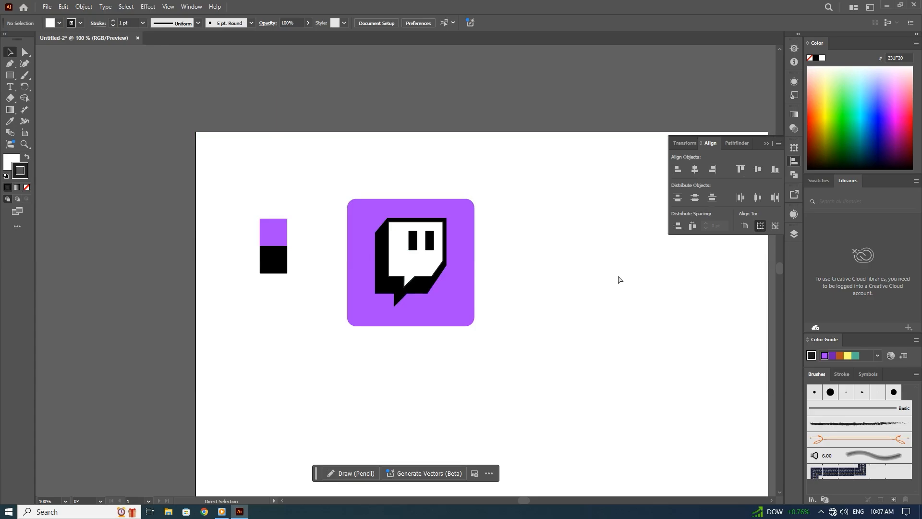
{"action": "left_click_drag", "start_coordinate": [516, 250], "coordinate": [385, 323]}
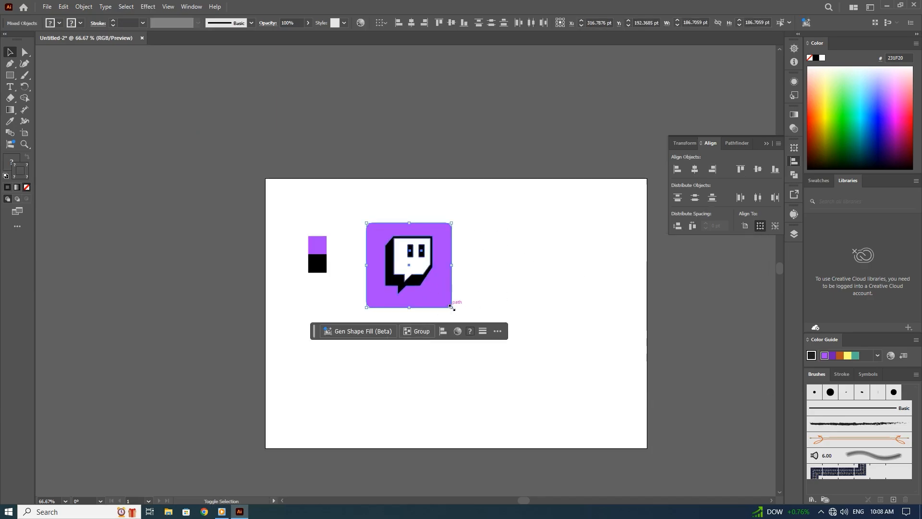
{"action": "left_click_drag", "start_coordinate": [451, 307], "coordinate": [498, 341]}
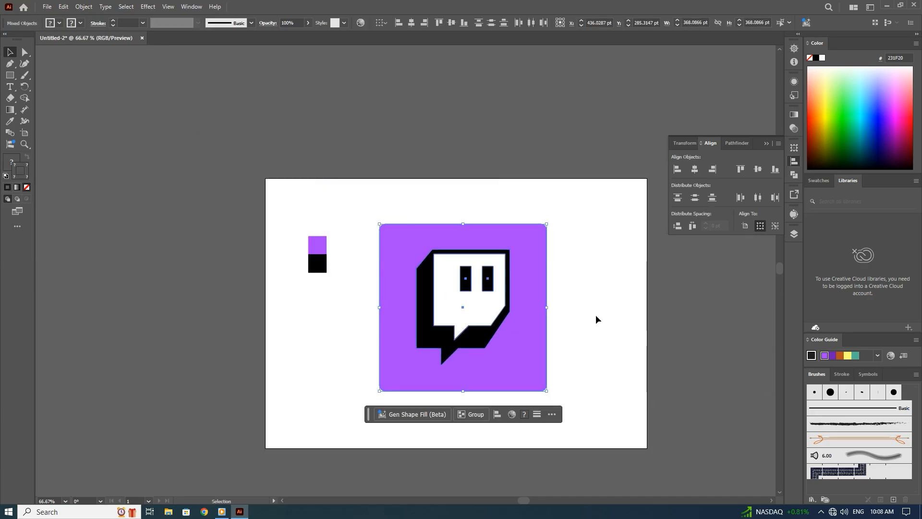
{"action": "left_click", "coordinate": [592, 324]}
{"action": "key", "text": "ctrl+z"}
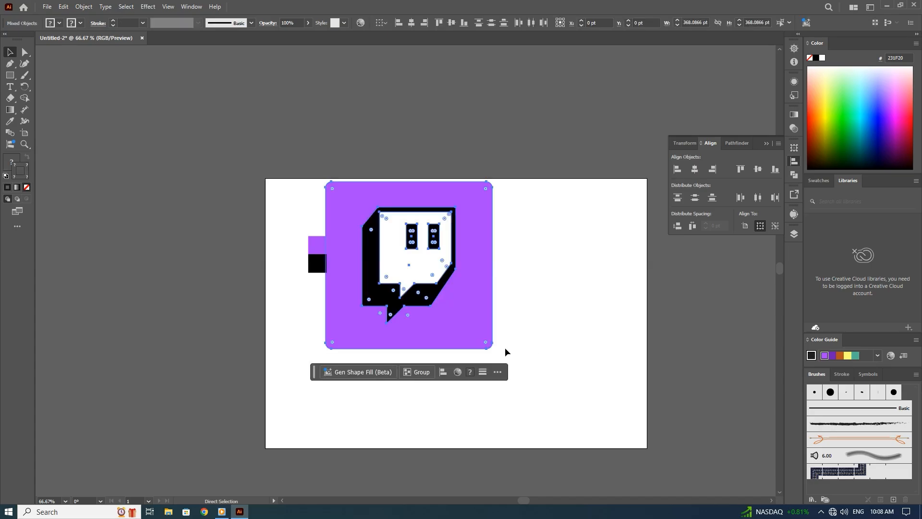
{"action": "key", "text": "ctrl+z"}
Enable Scale Corners in the scale settings for the logo and purple square, keeping the uniform scale at 100%.
{"action": "right_click", "coordinate": [436, 302]}
{"action": "mouse_move", "coordinate": [480, 239]}
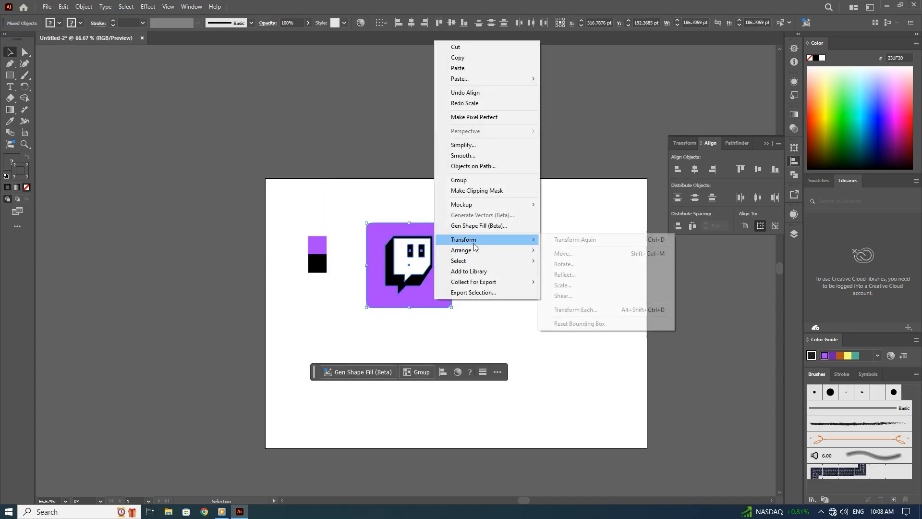
{"action": "left_click", "coordinate": [562, 285]}
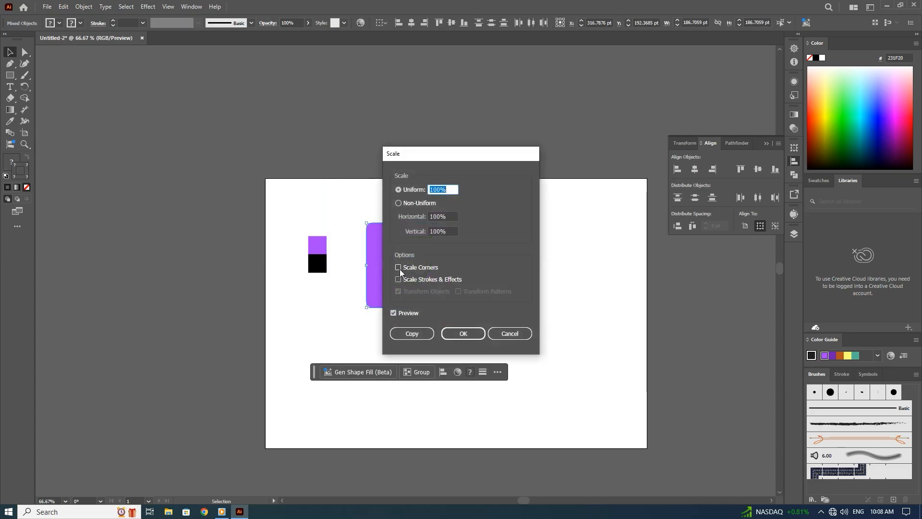
{"action": "left_click", "coordinate": [398, 267]}
{"action": "left_click", "coordinate": [465, 333]}
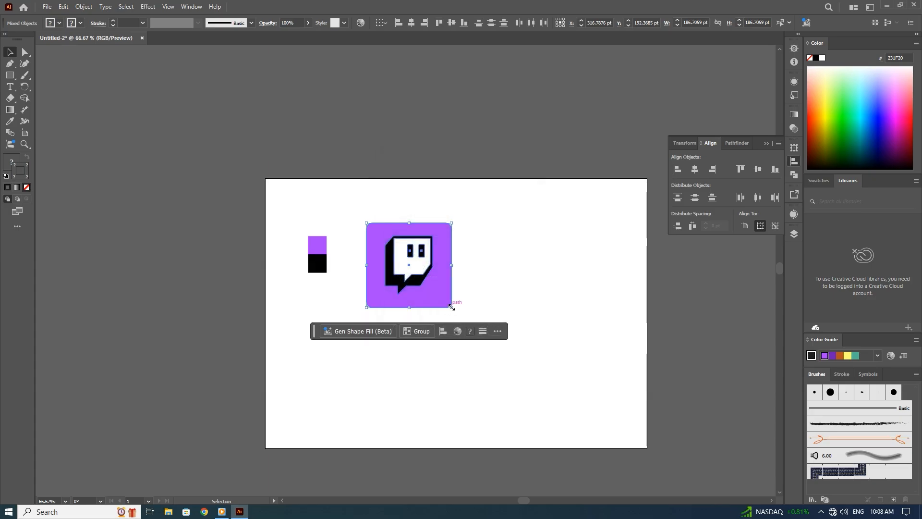
Enlarge the logo with its purple square to about 397 pt and shift it slightly up and left.
{"action": "left_click_drag", "start_coordinate": [451, 307], "coordinate": [553, 409]}
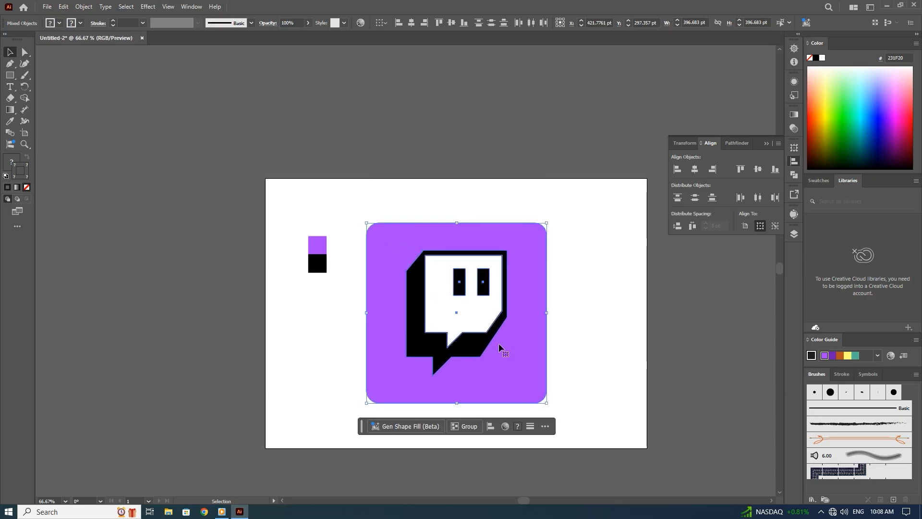
{"action": "left_click_drag", "start_coordinate": [492, 346], "coordinate": [492, 334]}
{"action": "left_click", "coordinate": [587, 329]}
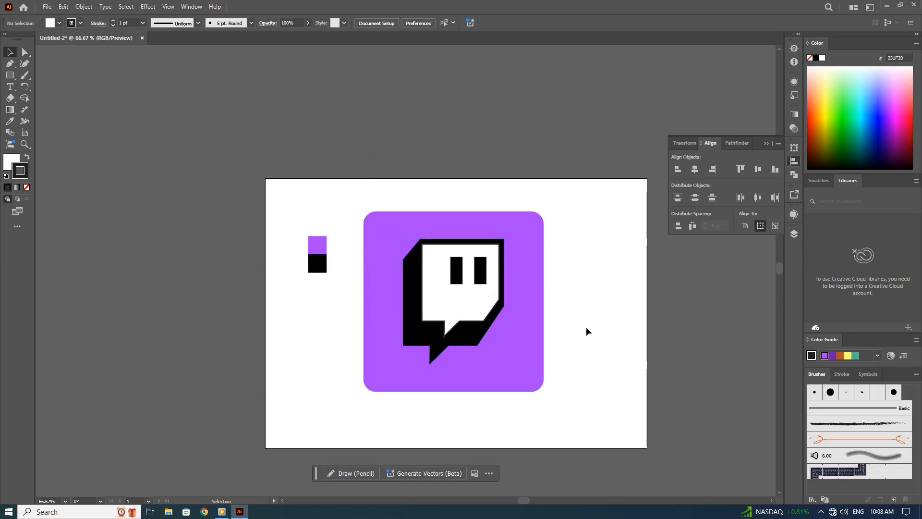
Move the anchor point at the lower end of the black shape's lower-right slant 5 pt left.
{"action": "key", "text": "ctrl+="}
{"action": "key", "text": "ctrl+="}
{"action": "left_click_drag", "start_coordinate": [586, 360], "coordinate": [467, 288]}
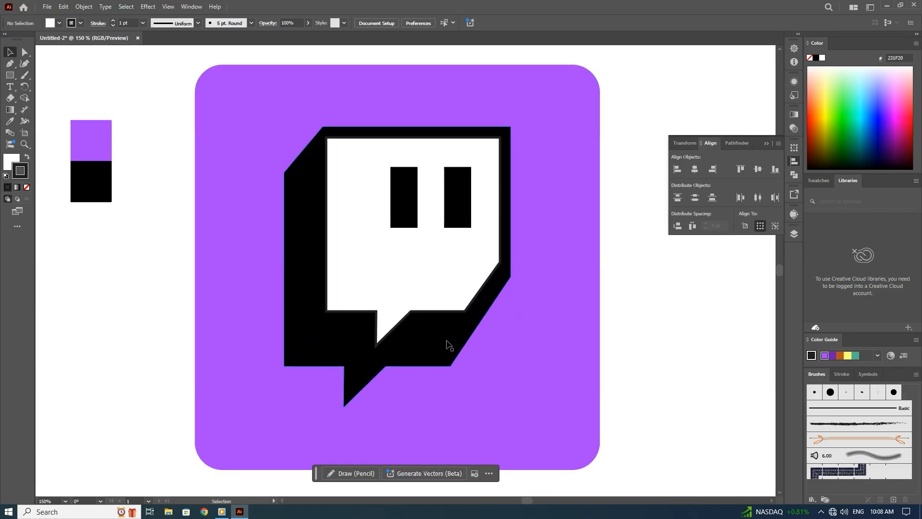
{"action": "left_click", "coordinate": [448, 349]}
{"action": "key", "text": "a"}
{"action": "left_click", "coordinate": [453, 370]}
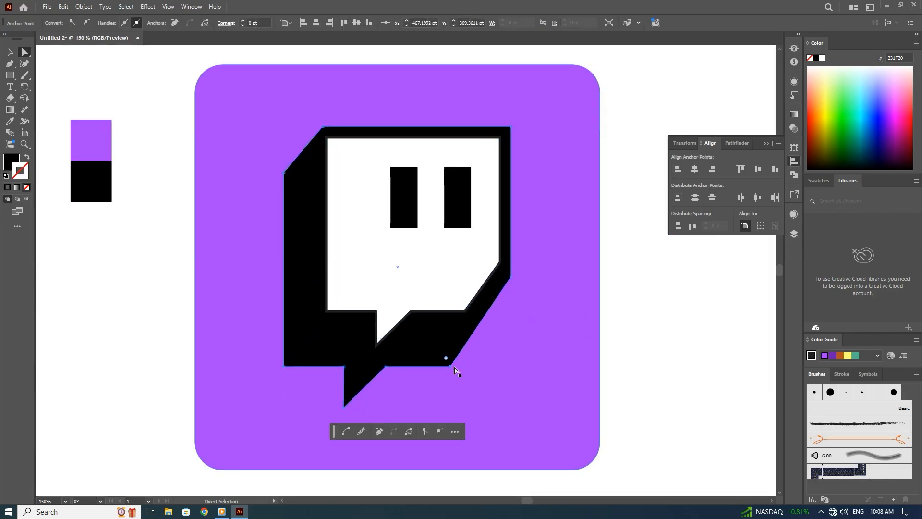
{"action": "key", "text": "Left"}
{"action": "key", "text": "Left"}
{"action": "key", "text": "Left"}
{"action": "key", "text": "Left"}
{"action": "key", "text": "Left"}
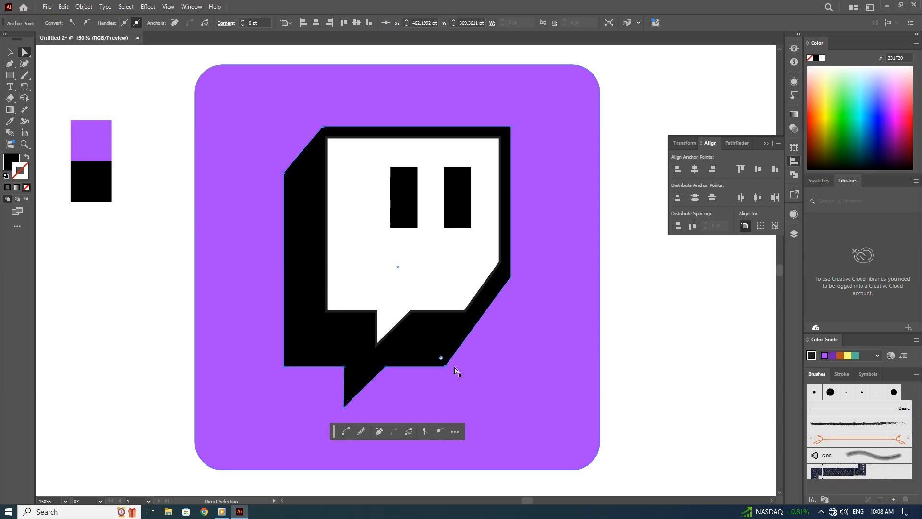
{"action": "left_click", "coordinate": [608, 316]}
Lengthen both eye rectangles by moving their bottom anchor points 10 pt down.
{"action": "left_click", "coordinate": [470, 208]}
{"action": "left_click", "coordinate": [403, 208]}
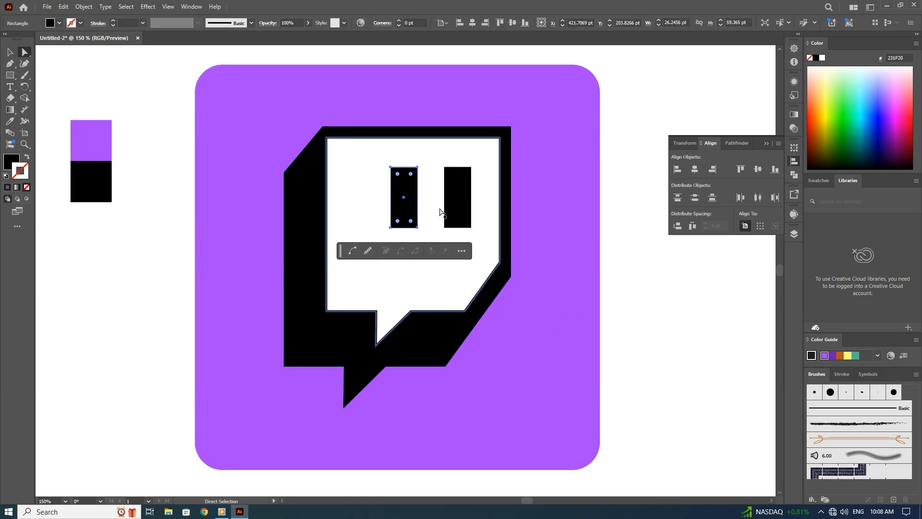
{"action": "left_click", "coordinate": [451, 212], "text": "shift"}
{"action": "left_click", "coordinate": [471, 228]}
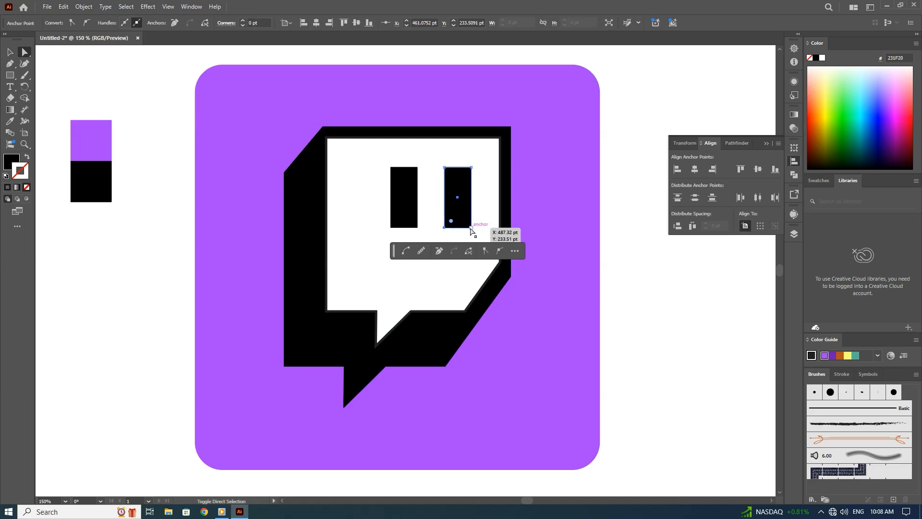
{"action": "left_click", "coordinate": [390, 227], "text": "shift"}
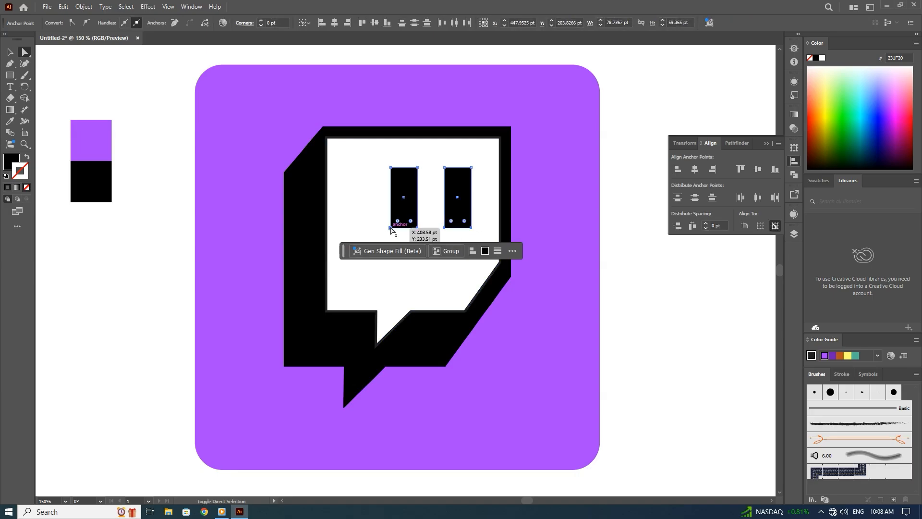
{"action": "key", "text": "shift+Down"}
{"action": "left_click", "coordinate": [681, 293]}
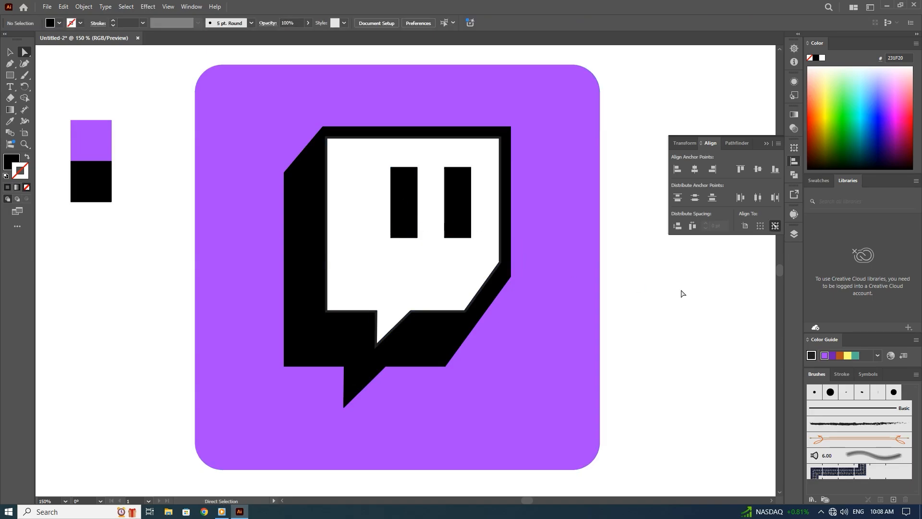
Move the purple and black reference squares off the artboard to its left side.
{"action": "key", "text": "ctrl+minus"}
{"action": "key", "text": "ctrl+minus"}
{"action": "key", "text": "ctrl+minus"}
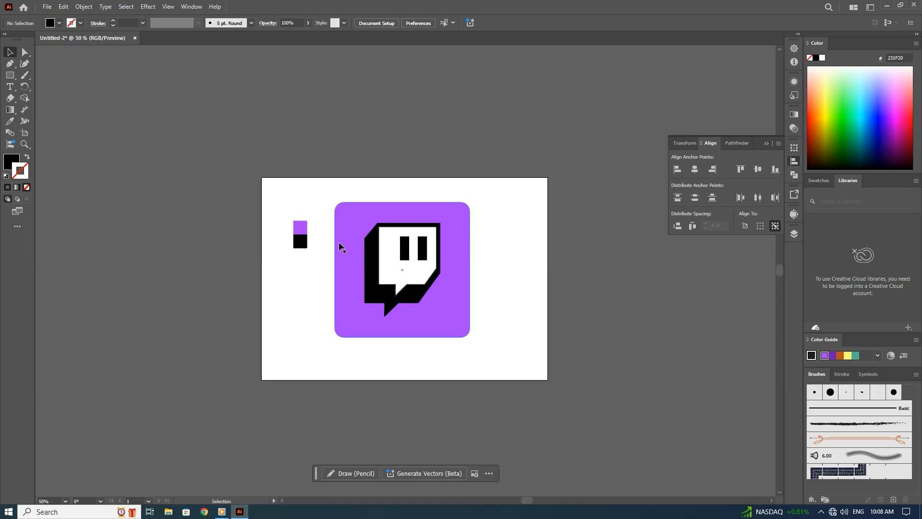
{"action": "left_click_drag", "start_coordinate": [318, 218], "coordinate": [212, 242]}
{"action": "left_click", "coordinate": [237, 294]}
Draw a flat black ellipse about 466 by 29 pt along the bottom edge of the purple square.
{"action": "left_click", "coordinate": [10, 75]}
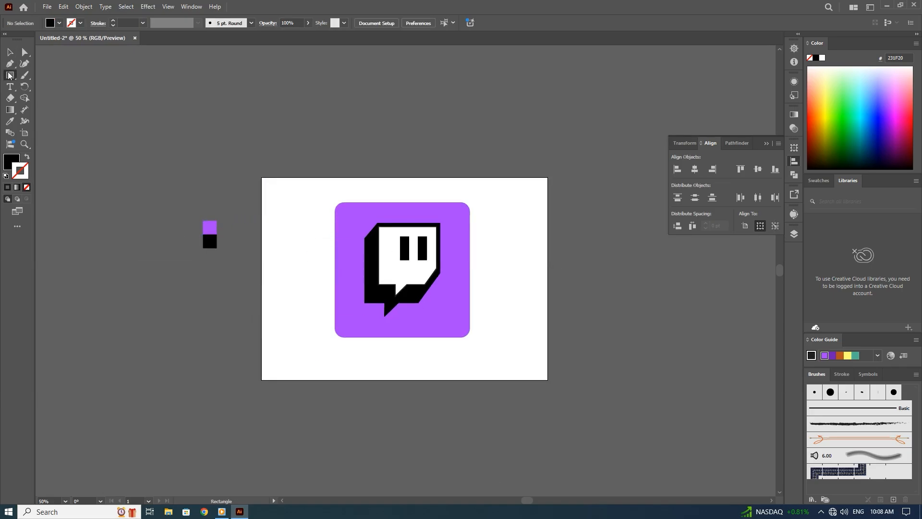
{"action": "left_click", "coordinate": [46, 110]}
{"action": "left_click_drag", "start_coordinate": [321, 338], "coordinate": [482, 348]}
Send the black ellipse behind the purple square and nudge it slightly up.
{"action": "key", "text": "v"}
{"action": "right_click", "coordinate": [445, 350]}
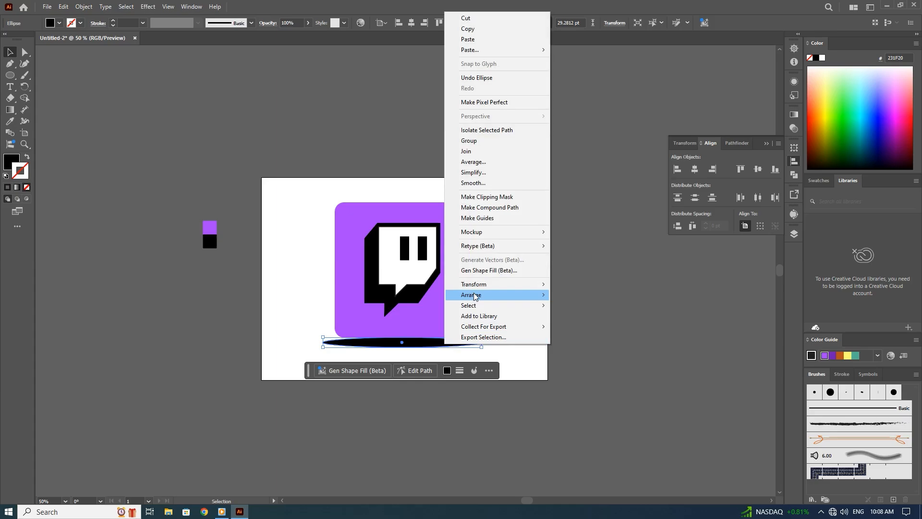
{"action": "mouse_move", "coordinate": [499, 295]}
{"action": "left_click", "coordinate": [568, 326]}
{"action": "key", "text": "Up"}
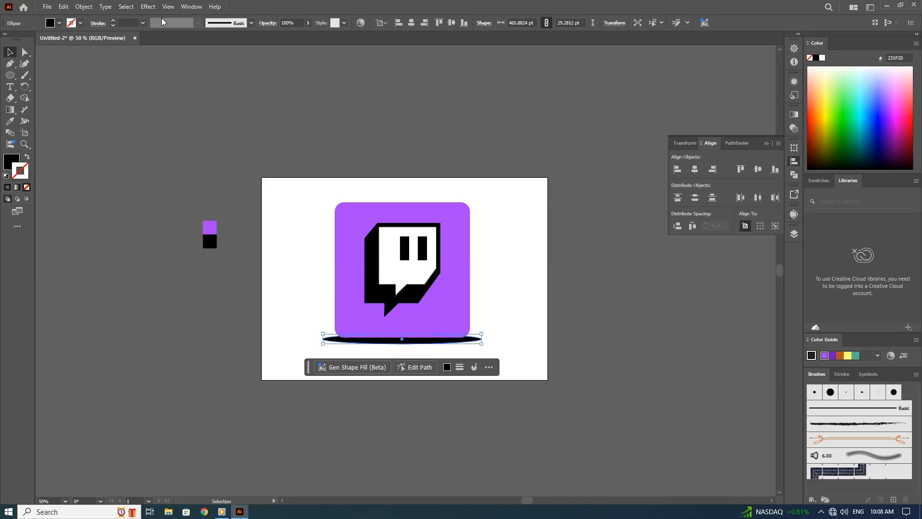
Lower the ellipse's opacity to 35% and apply a Gaussian Blur of about 31.7 pixels.
{"action": "left_click", "coordinate": [307, 22]}
{"action": "left_click_drag", "start_coordinate": [307, 35], "coordinate": [284, 36]}
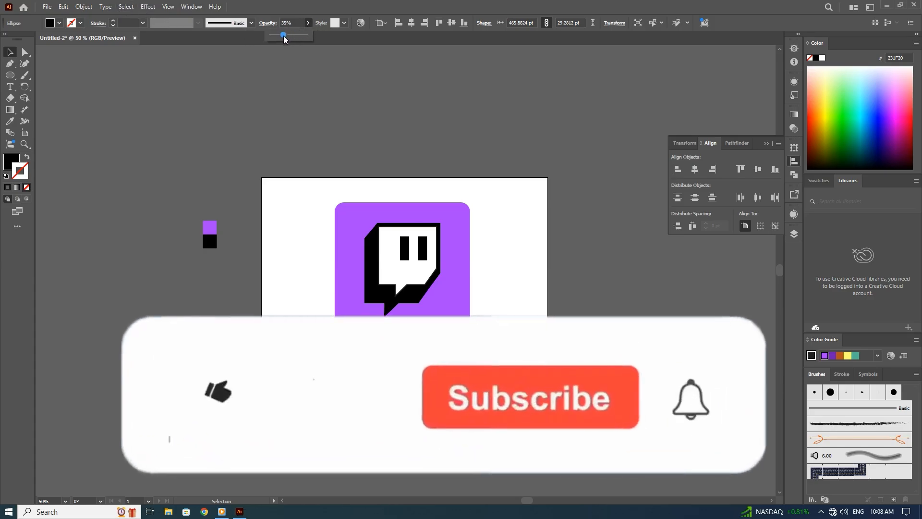
{"action": "left_click", "coordinate": [148, 7]}
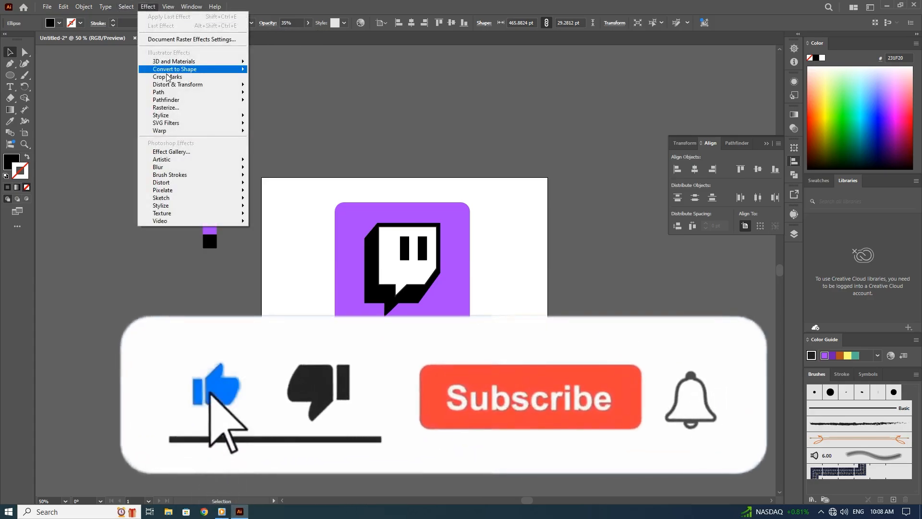
{"action": "mouse_move", "coordinate": [241, 168]}
{"action": "left_click", "coordinate": [281, 169]}
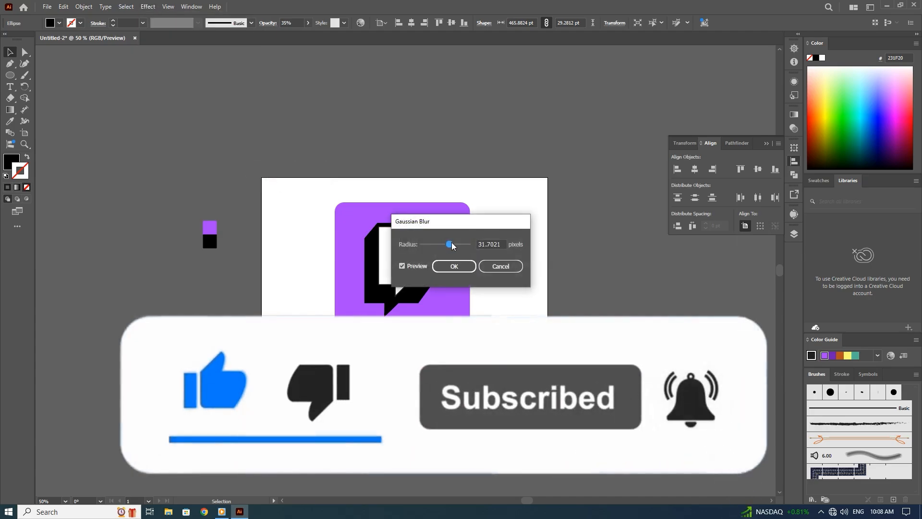
{"action": "left_click", "coordinate": [455, 267]}
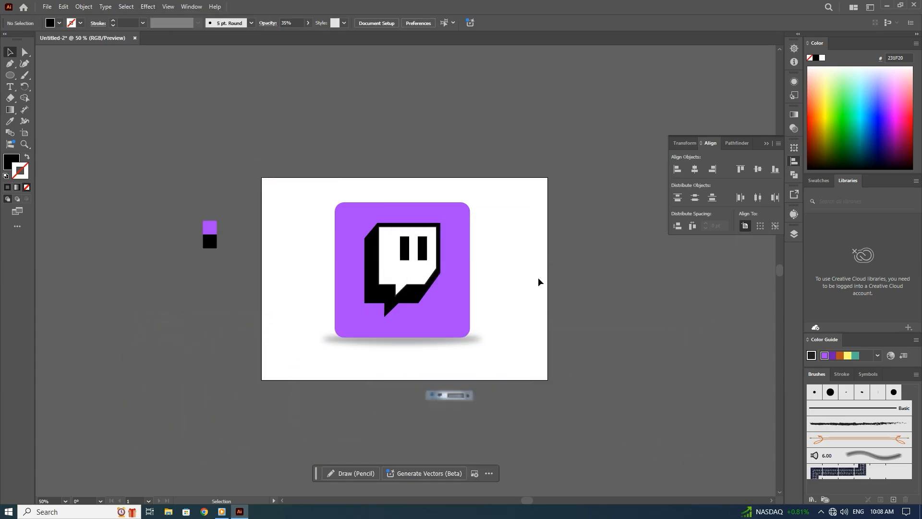
Reduce the opacity of the shadow ellipse below the purple square to 21%.
{"action": "left_click", "coordinate": [436, 342]}
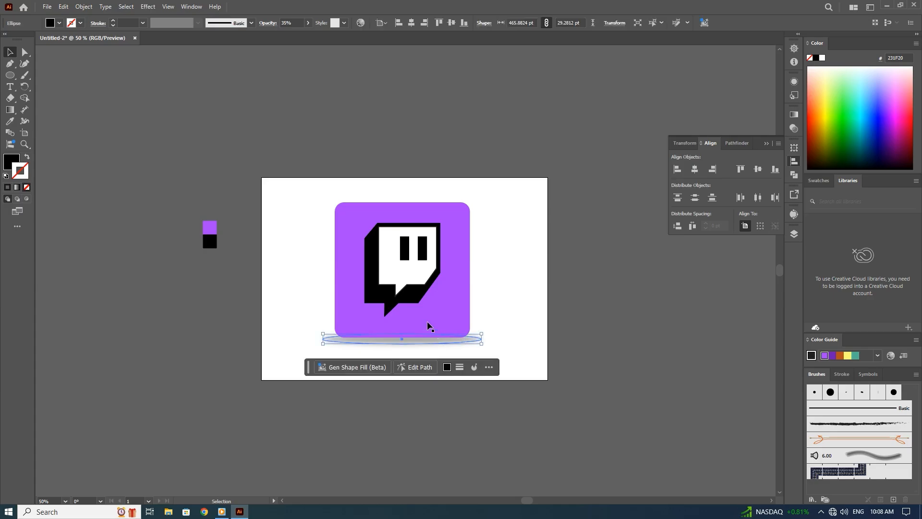
{"action": "left_click", "coordinate": [306, 23]}
{"action": "left_click_drag", "start_coordinate": [283, 36], "coordinate": [277, 35]}
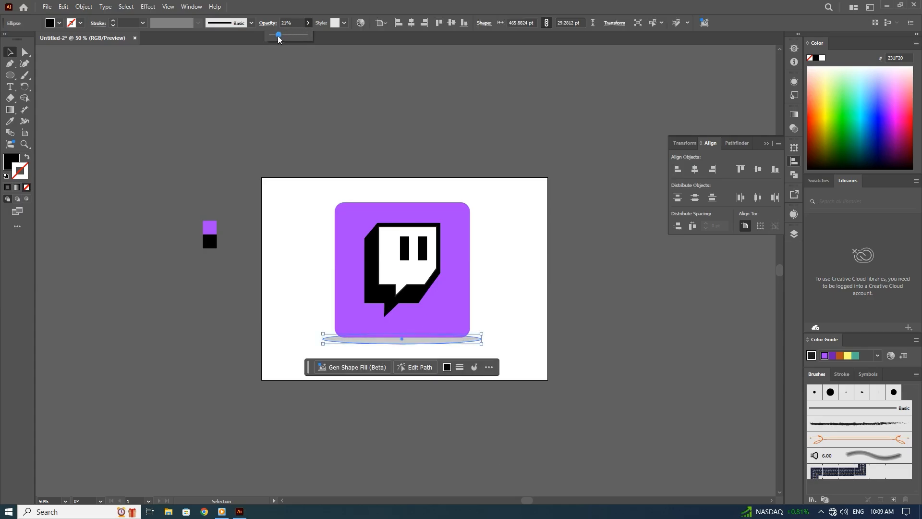
{"action": "left_click", "coordinate": [362, 113]}
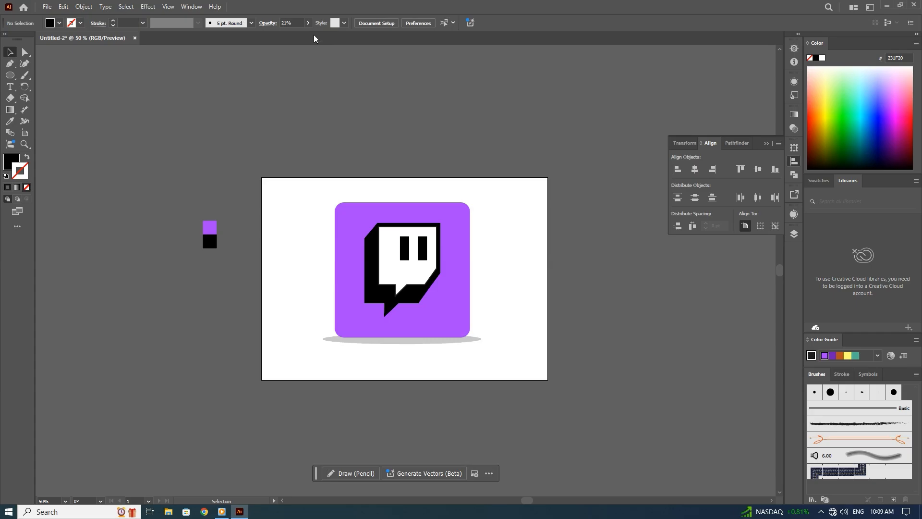
{"action": "left_click", "coordinate": [365, 341]}
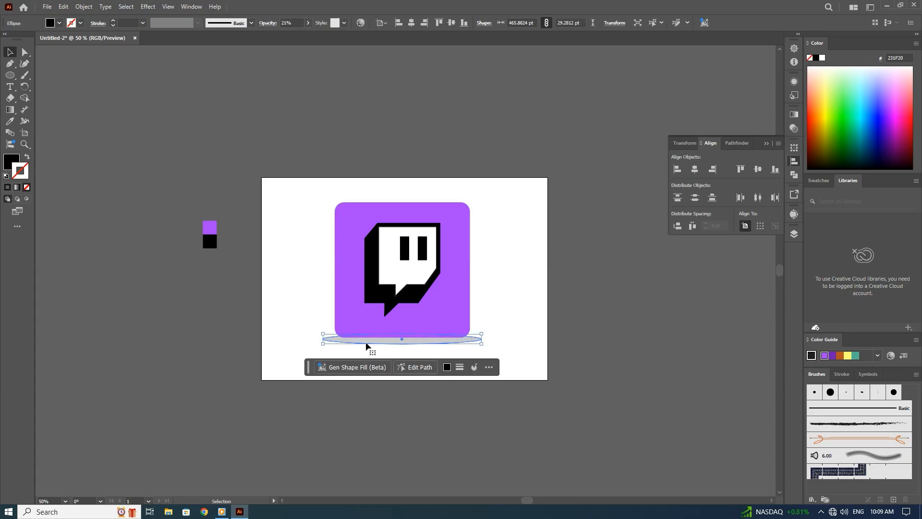
Set the shadow ellipse's Gaussian Blur radius to about 49 pixels and its opacity to 35%, then deselect it.
{"action": "left_click", "coordinate": [795, 81]}
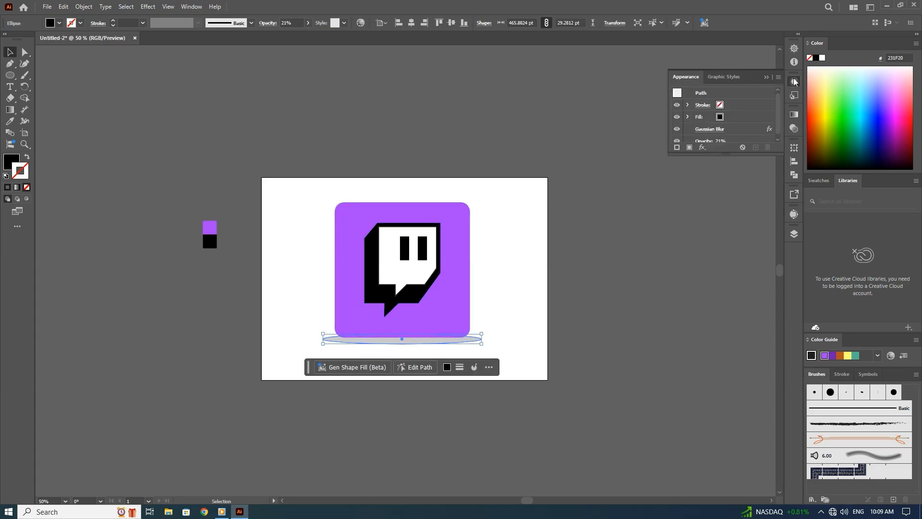
{"action": "left_click", "coordinate": [717, 130]}
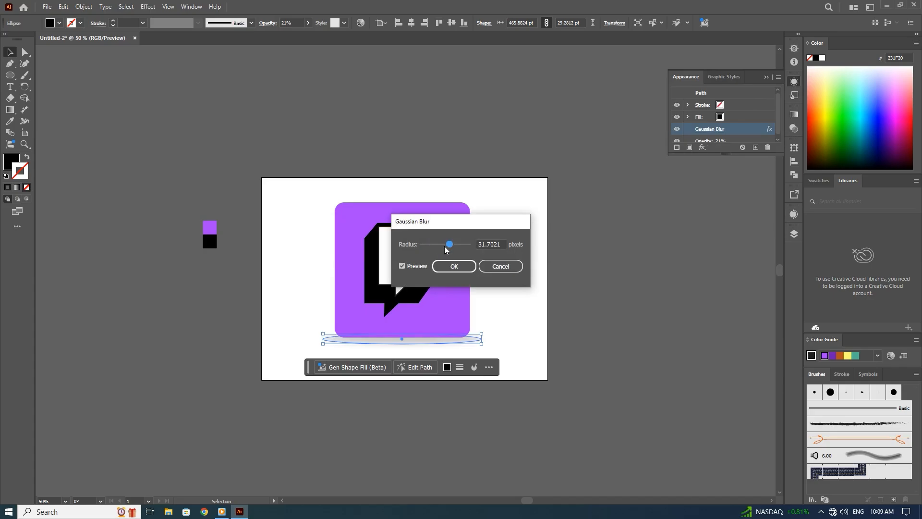
{"action": "left_click_drag", "start_coordinate": [441, 246], "coordinate": [455, 248]}
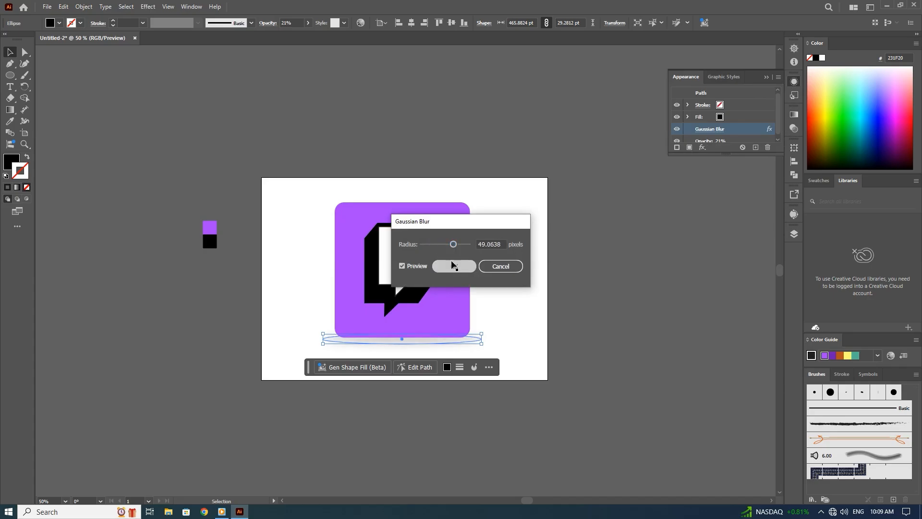
{"action": "left_click", "coordinate": [454, 266]}
{"action": "left_click_drag", "start_coordinate": [281, 34], "coordinate": [292, 39]}
{"action": "left_click", "coordinate": [407, 124]}
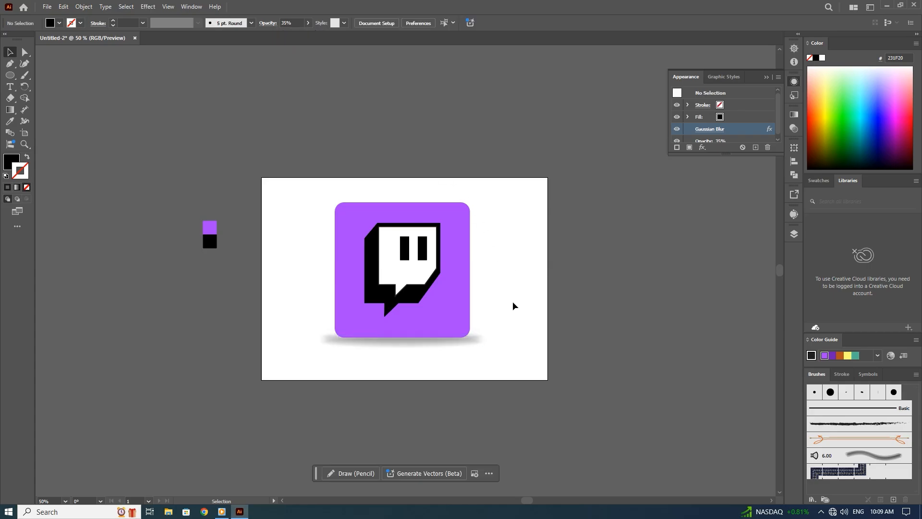
Examine the logo and its shadow up close in full-screen mode, with the artboard centred in the view.
{"action": "key", "text": "ctrl+equal"}
{"action": "key", "text": "ctrl+equal"}
{"action": "left_click_drag", "start_coordinate": [506, 337], "coordinate": [475, 302]}
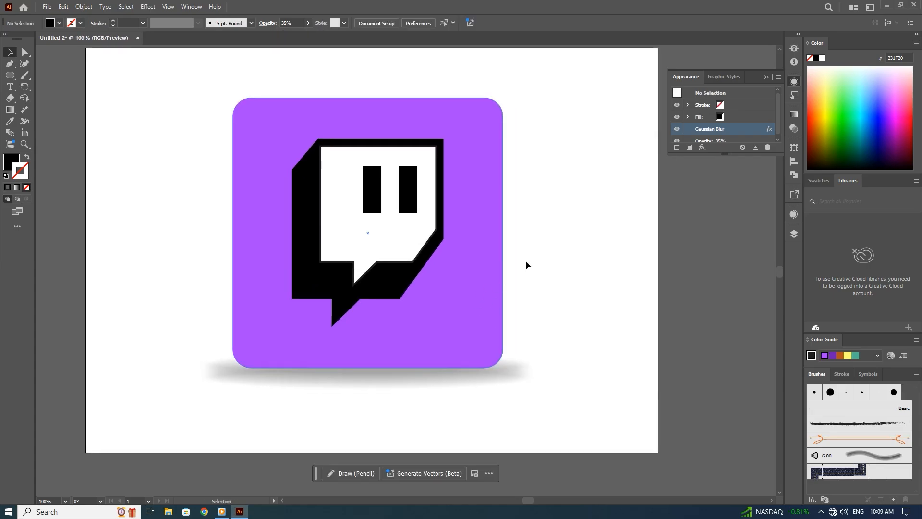
{"action": "key", "text": "ctrl+0"}
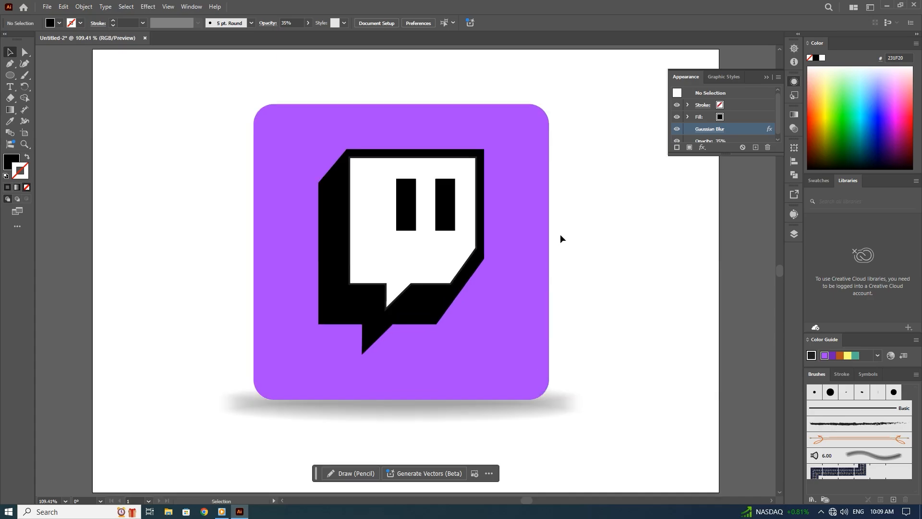
{"action": "key", "text": "f"}
{"action": "key", "text": "f"}
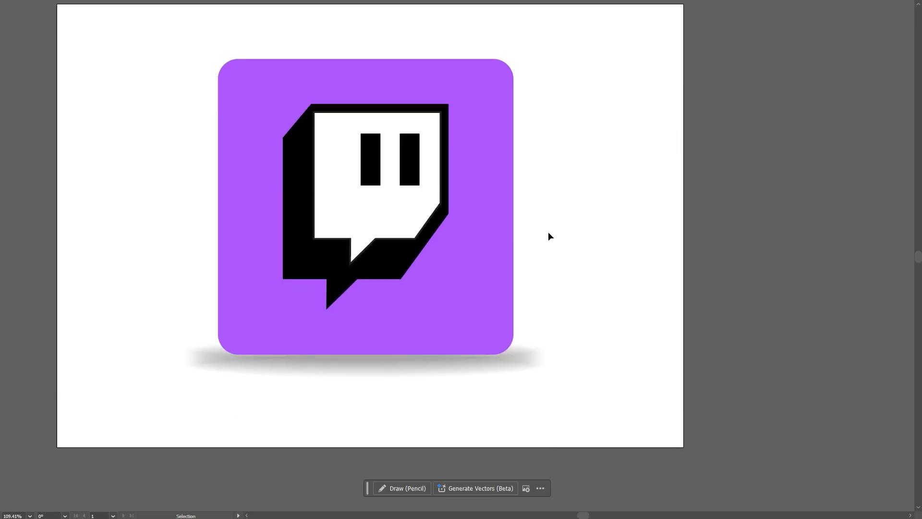
{"action": "key", "text": "h"}
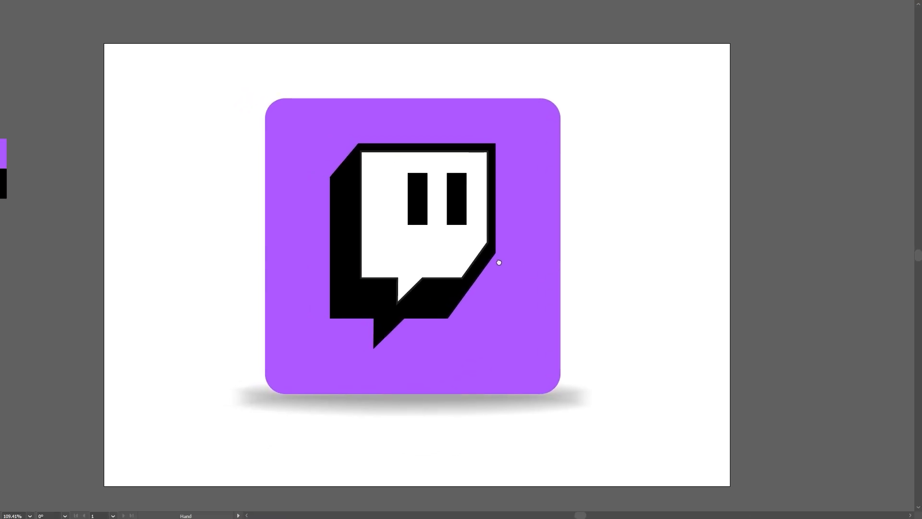